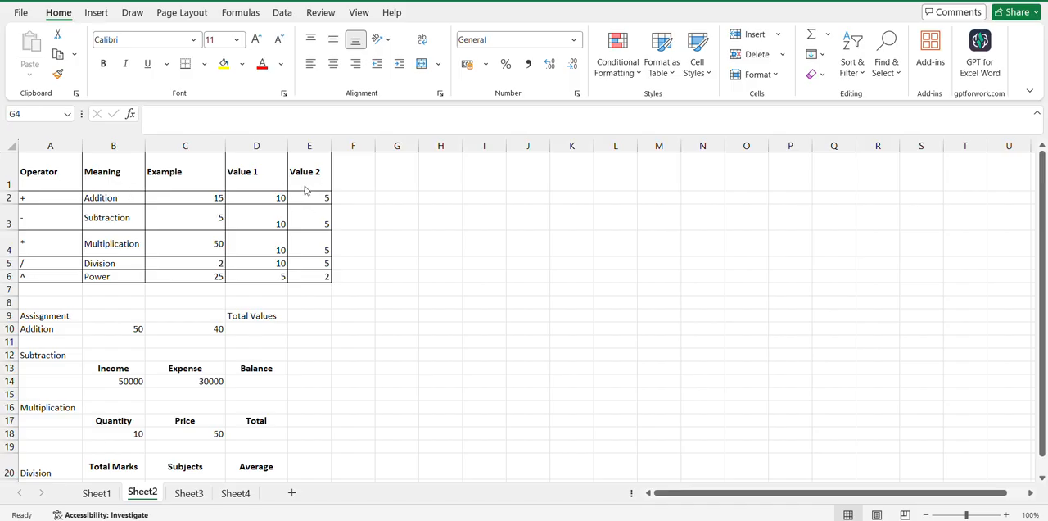
# Examine the Value 1 and Value 2 operands and the Example formulas for the addition, subtraction, multiplication and division rows
pyautogui.click(211, 196)
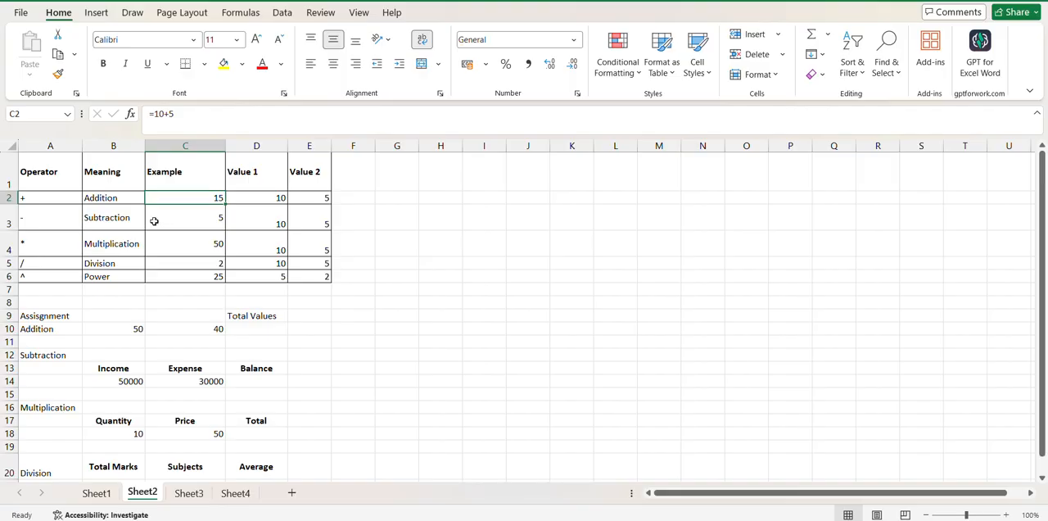
pyautogui.click(267, 221)
pyautogui.press('Right')
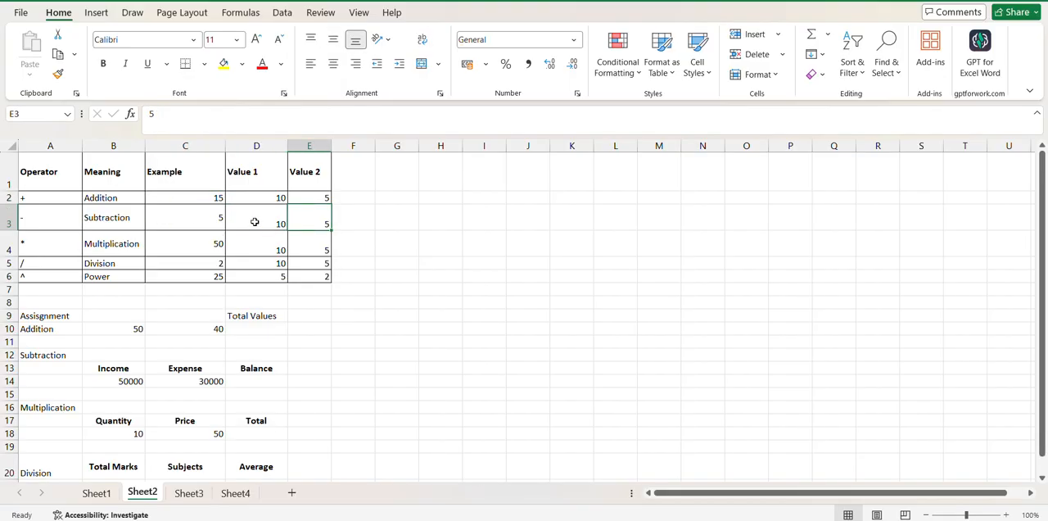
pyautogui.click(200, 215)
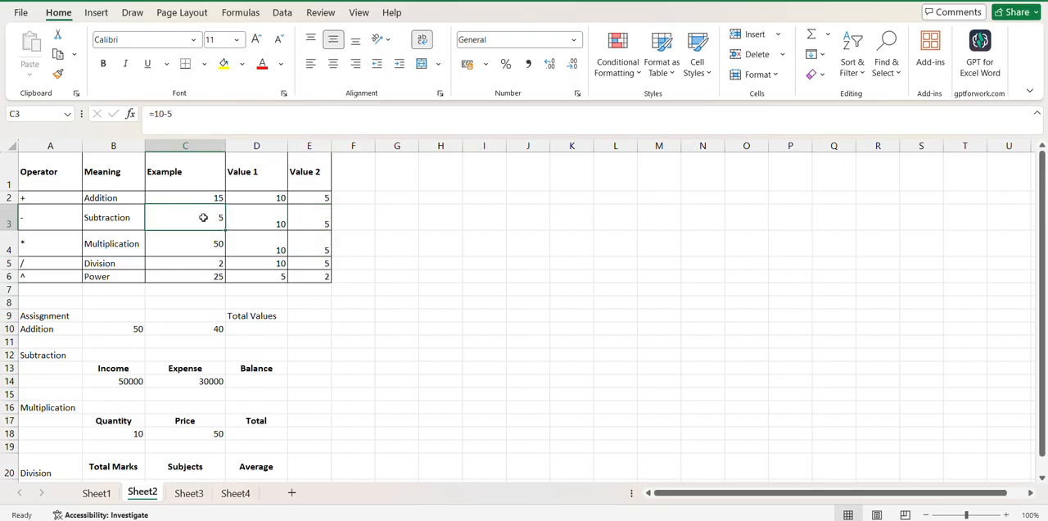
pyautogui.click(285, 249)
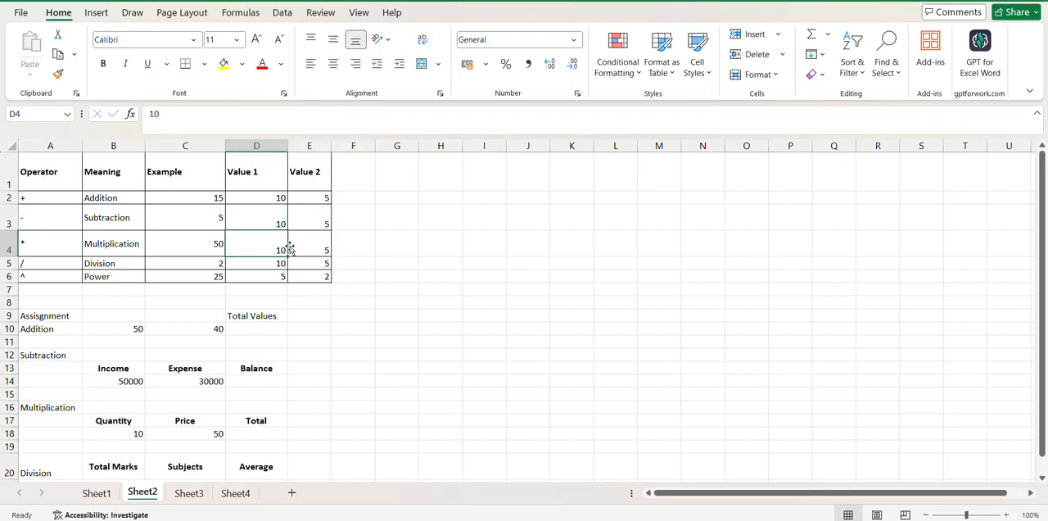
pyautogui.click(305, 249)
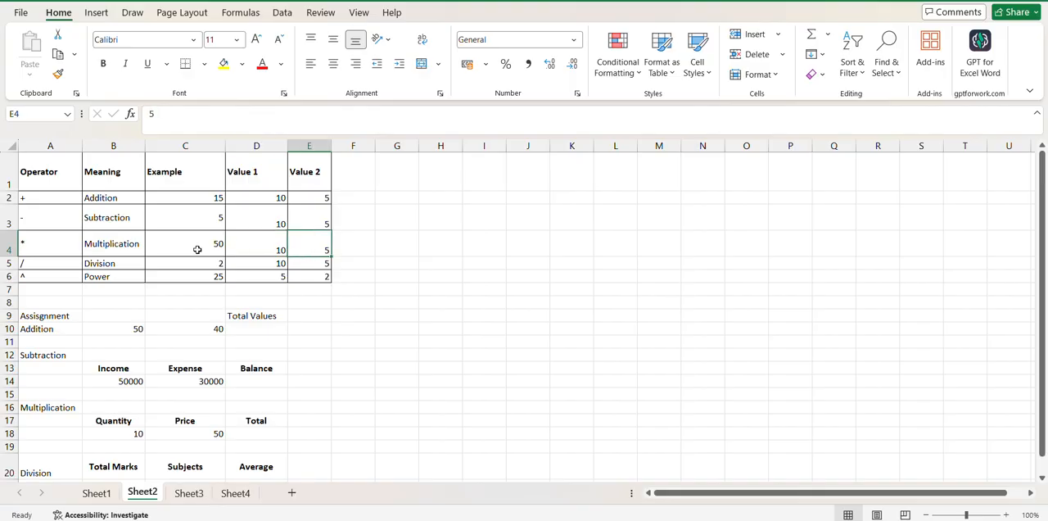
pyautogui.click(262, 267)
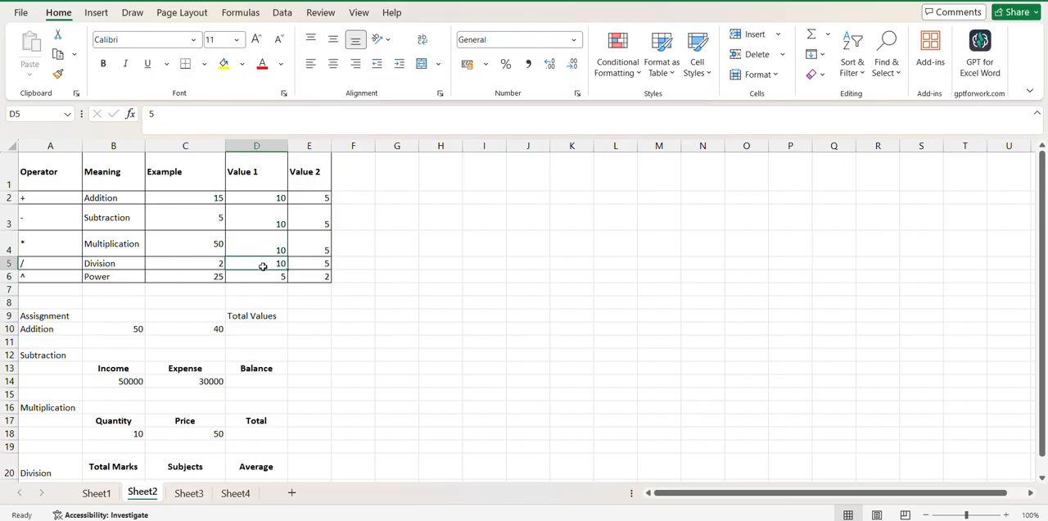
pyautogui.press('Right')
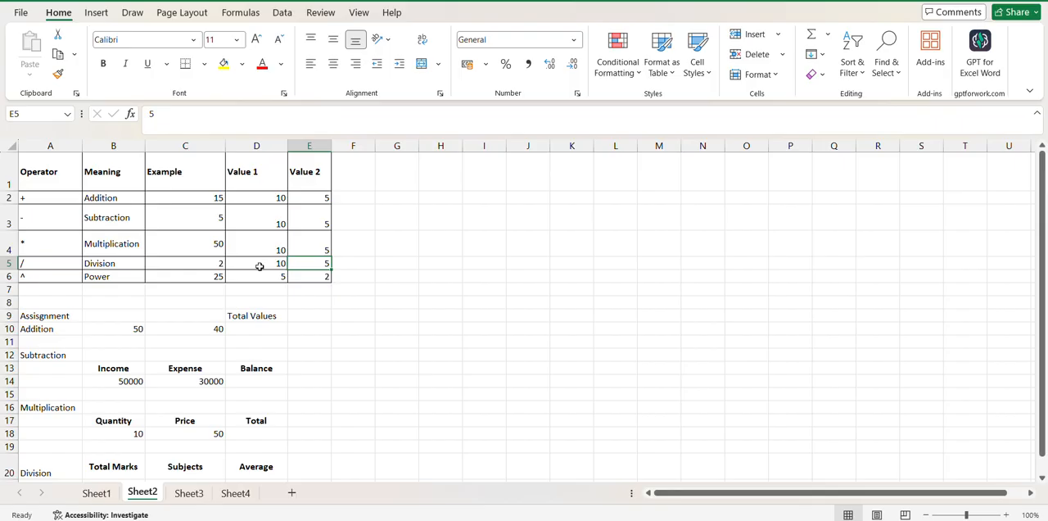
pyautogui.click(219, 268)
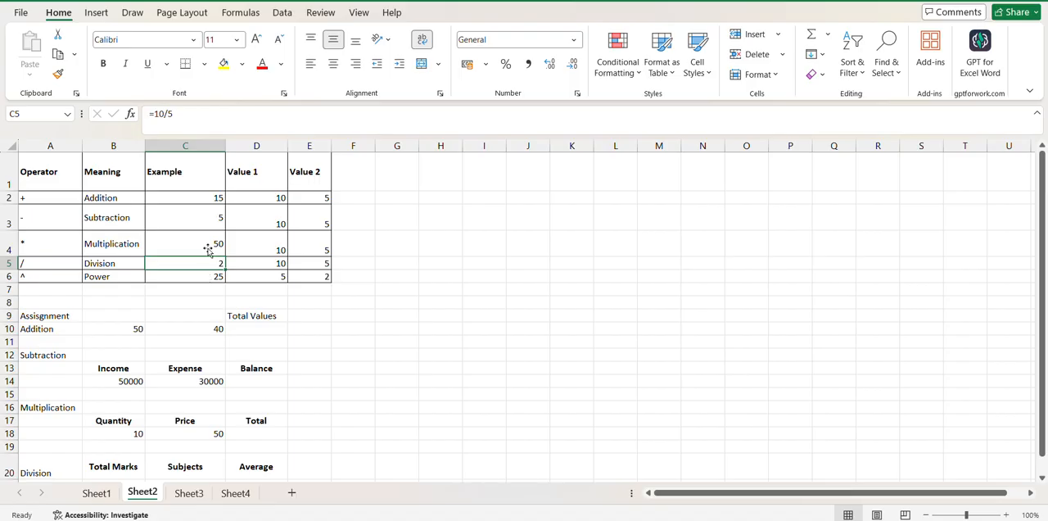
# Review the hard-coded formulas in the Example column from C2 down to C6 and back
pyautogui.click(206, 199)
pyautogui.press('Down')
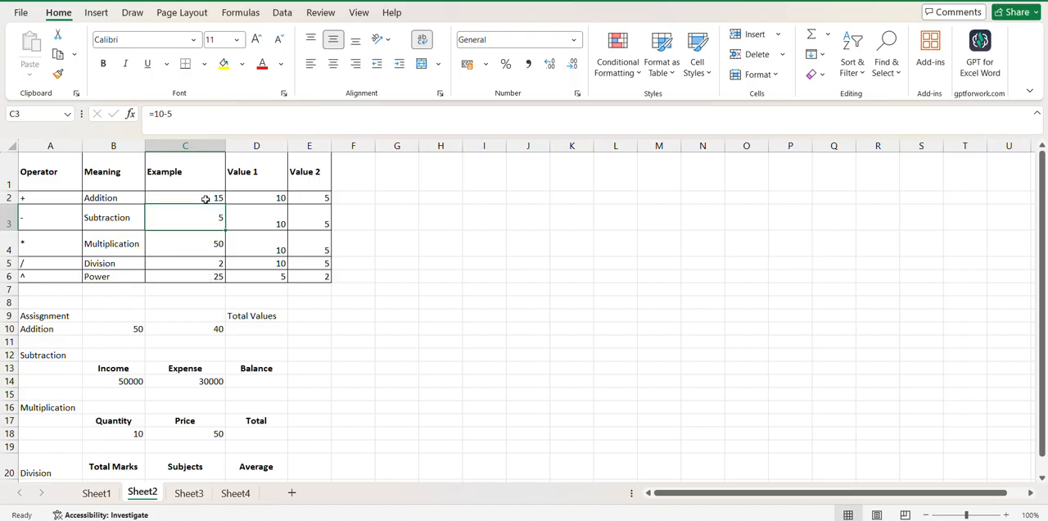
pyautogui.press('Down')
pyautogui.press('Down')
pyautogui.press('Down')
pyautogui.press('Up')
pyautogui.press('Up')
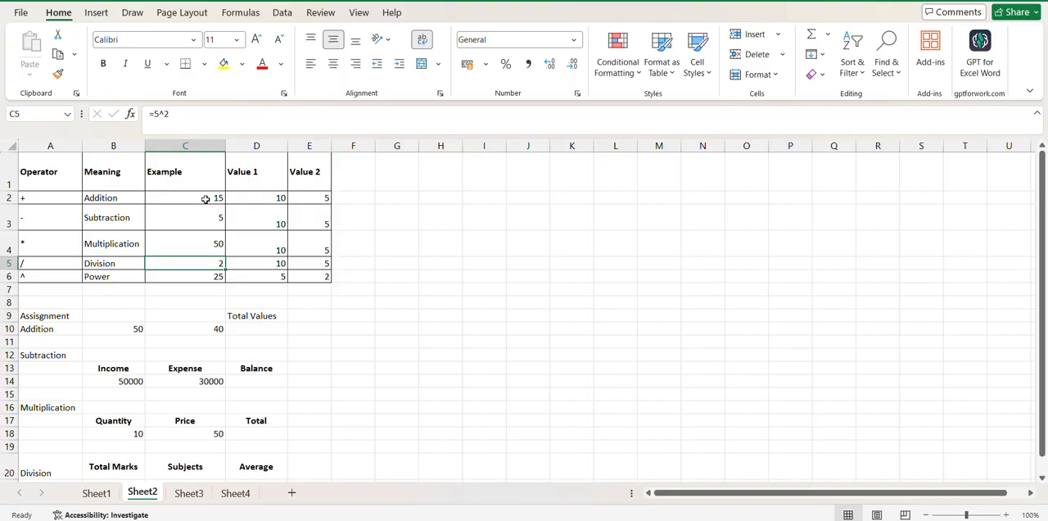
pyautogui.press('Up')
pyautogui.press('Up')
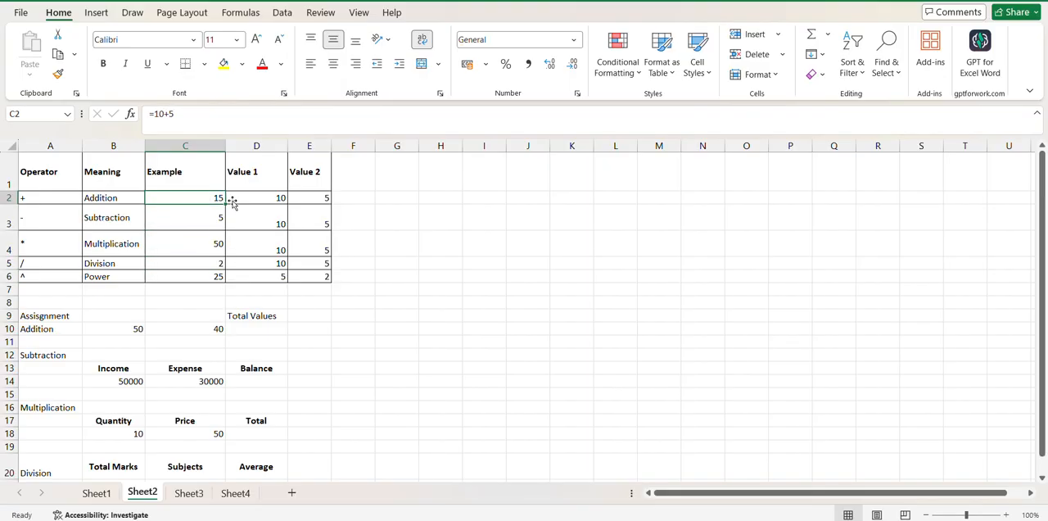
# Enter =D2+E2 in cell F2 to add the Addition row's two values by cell reference, and check the stored formula
pyautogui.click(359, 196)
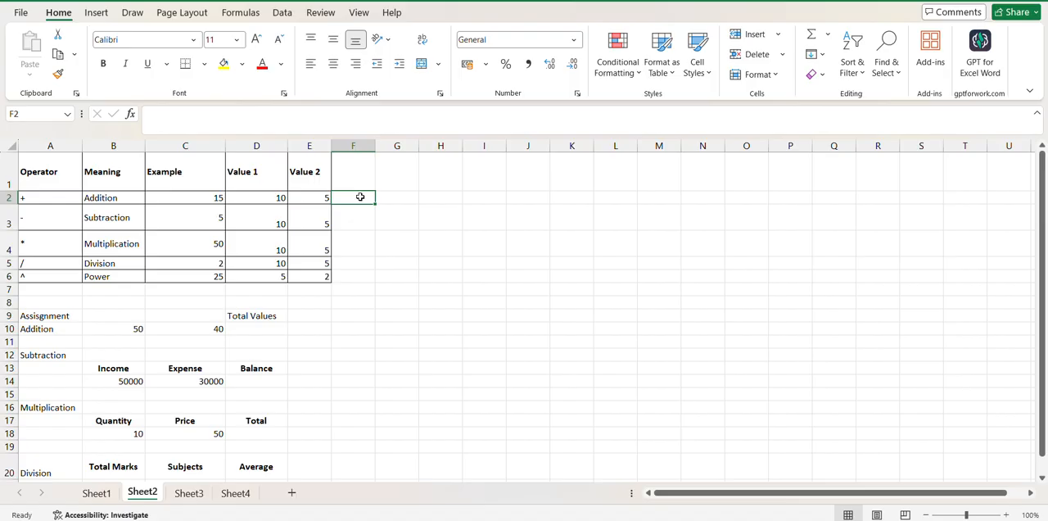
pyautogui.doubleClick(360, 197)
pyautogui.write('=')
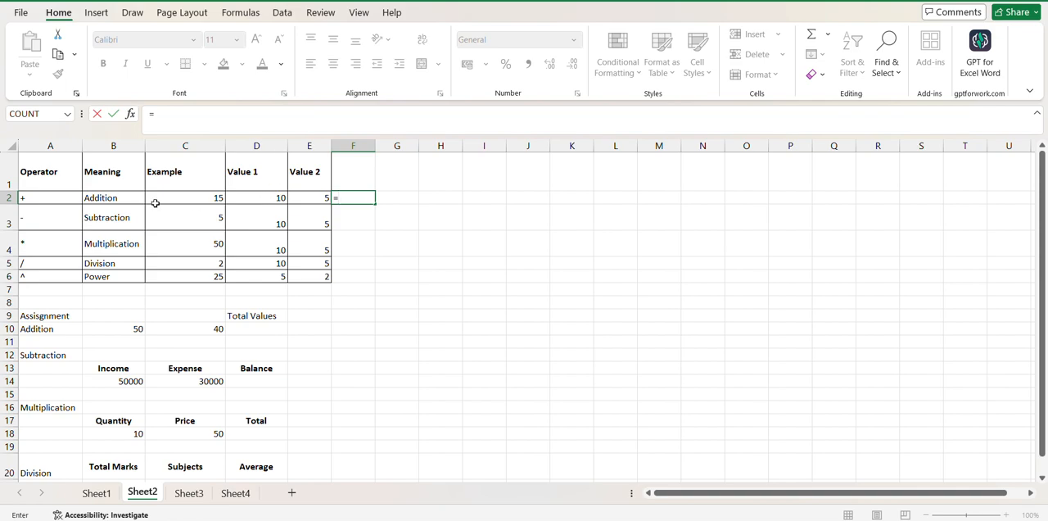
pyautogui.click(267, 199)
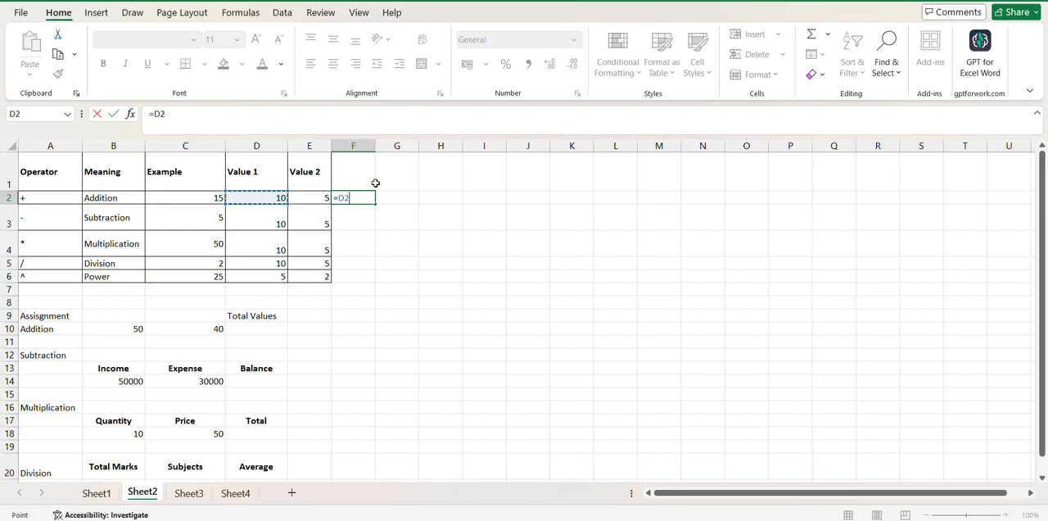
pyautogui.write('+')
pyautogui.click(323, 198)
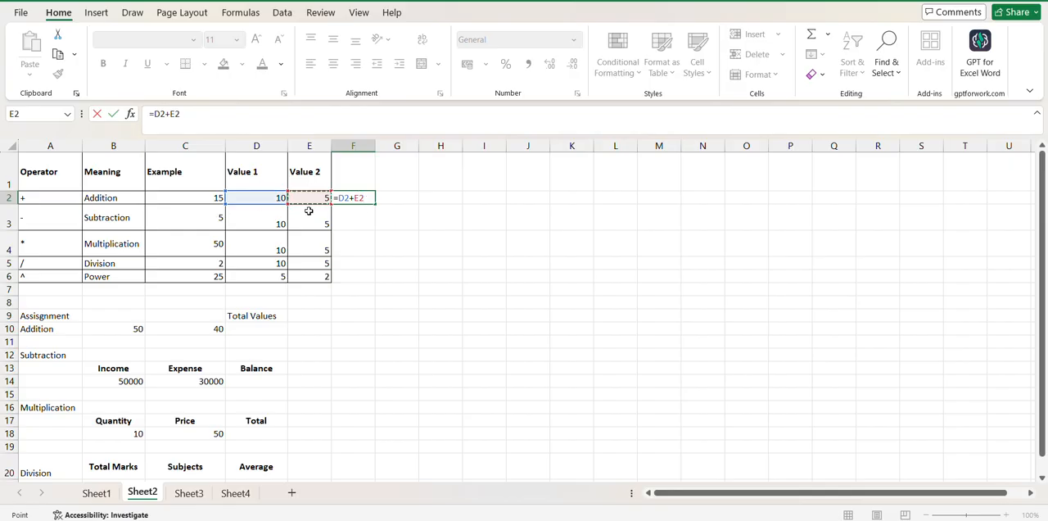
pyautogui.press('Return')
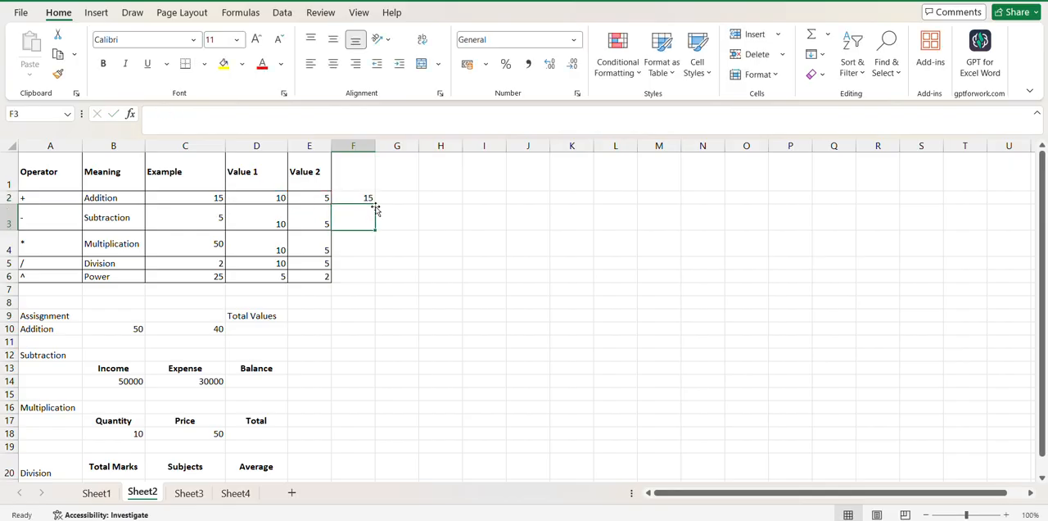
pyautogui.click(363, 196)
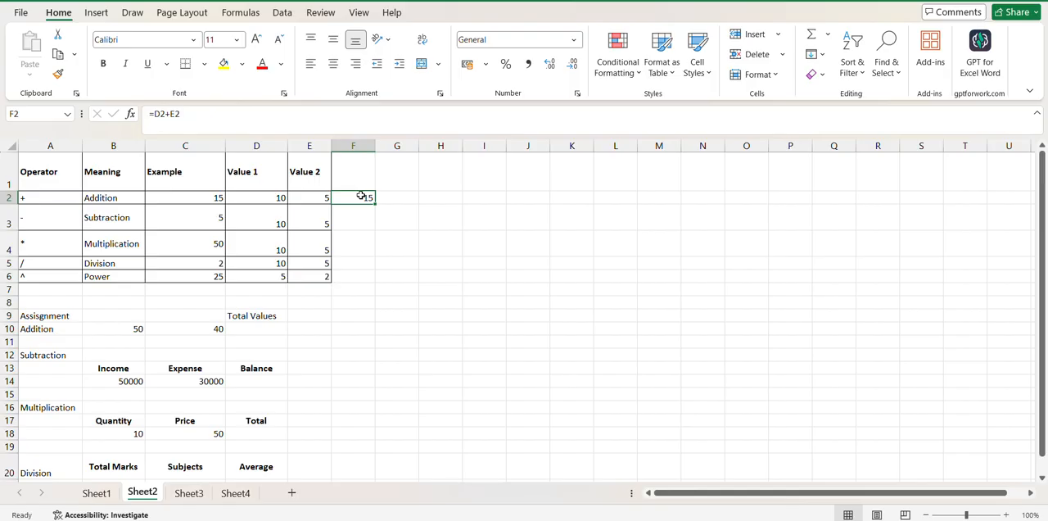
# Enter =D3-E3 in cell F3 to subtract Value 2 from Value 1 in the Subtraction row, and check the stored formula
pyautogui.click(351, 224)
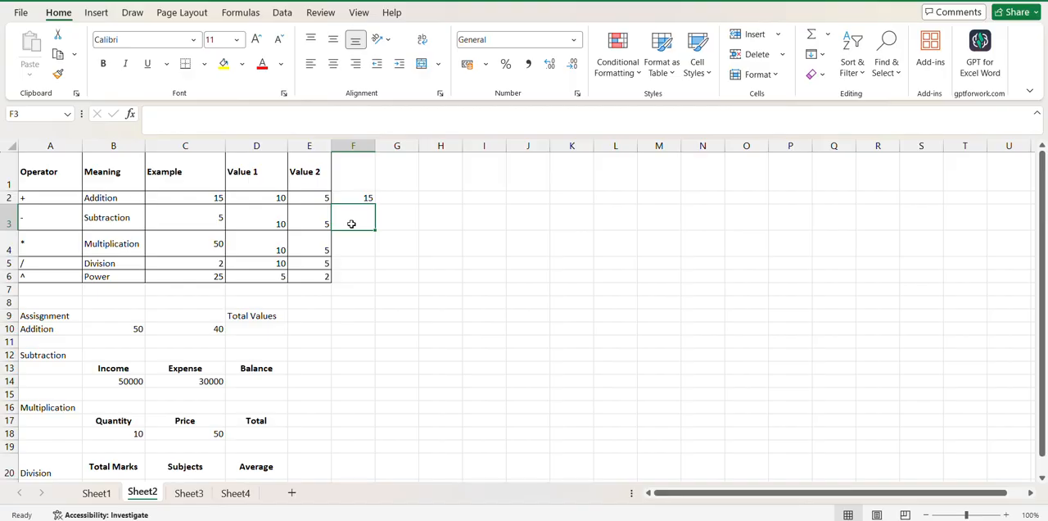
pyautogui.write('=')
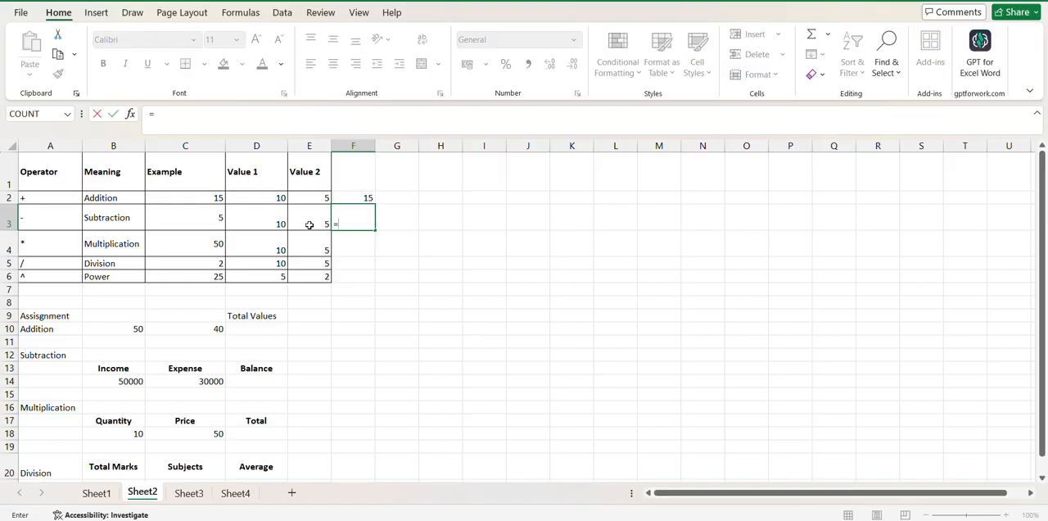
pyautogui.click(254, 220)
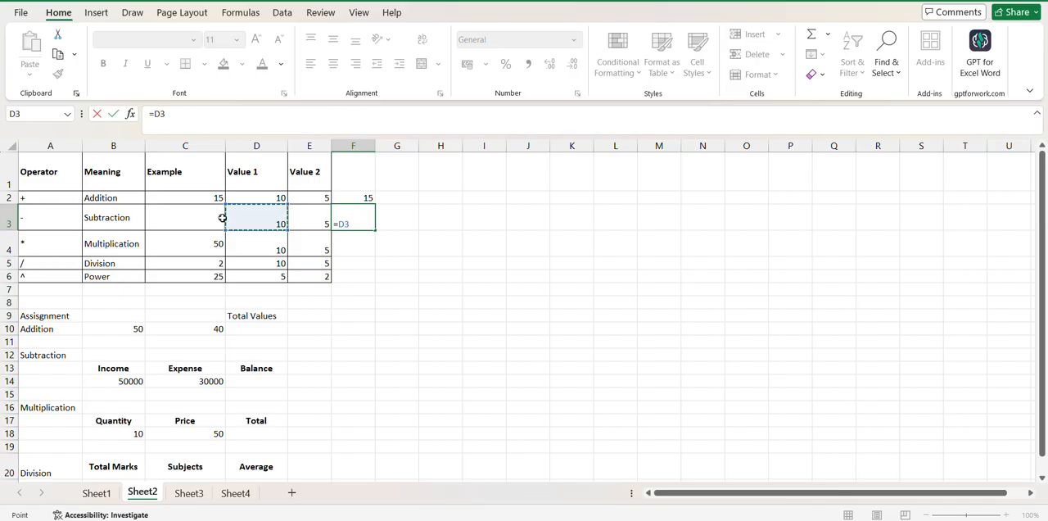
pyautogui.write('-')
pyautogui.click(320, 214)
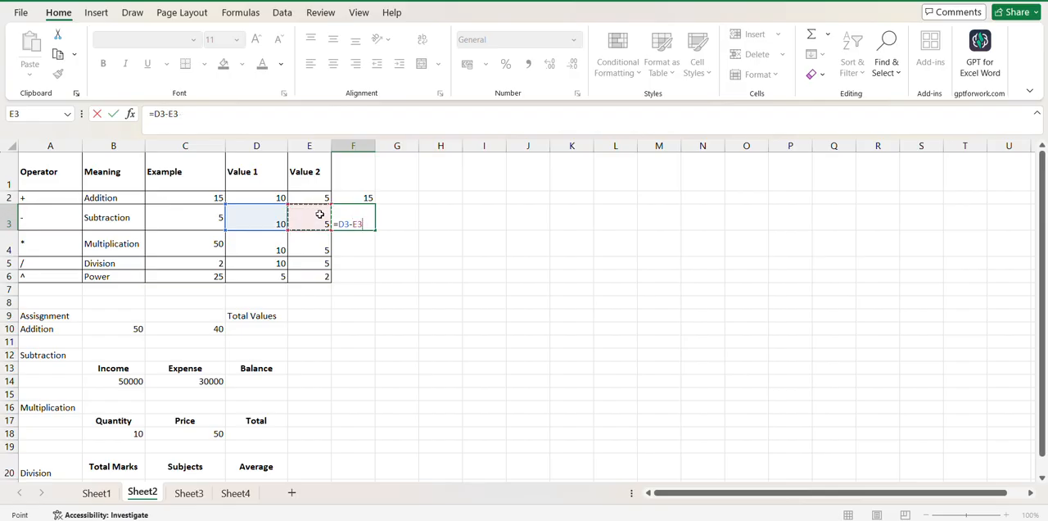
pyautogui.press('Return')
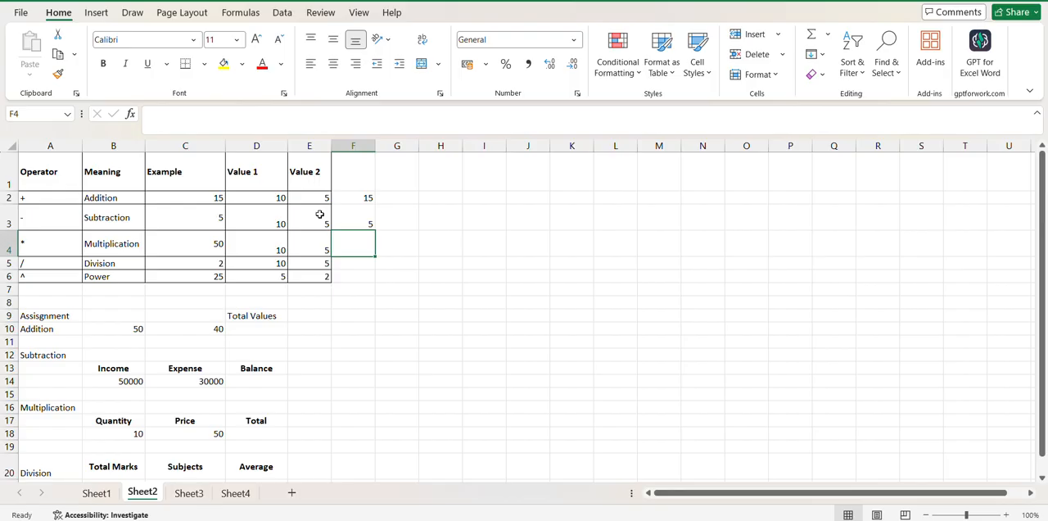
pyautogui.click(368, 221)
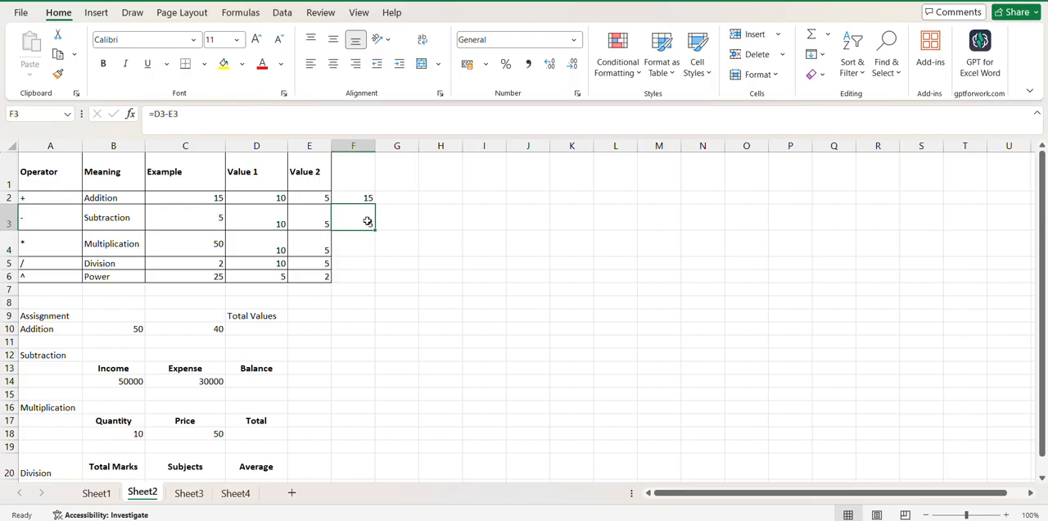
# Enter =D4*E4 in cell F4 to multiply the Multiplication row's two values
pyautogui.click(361, 242)
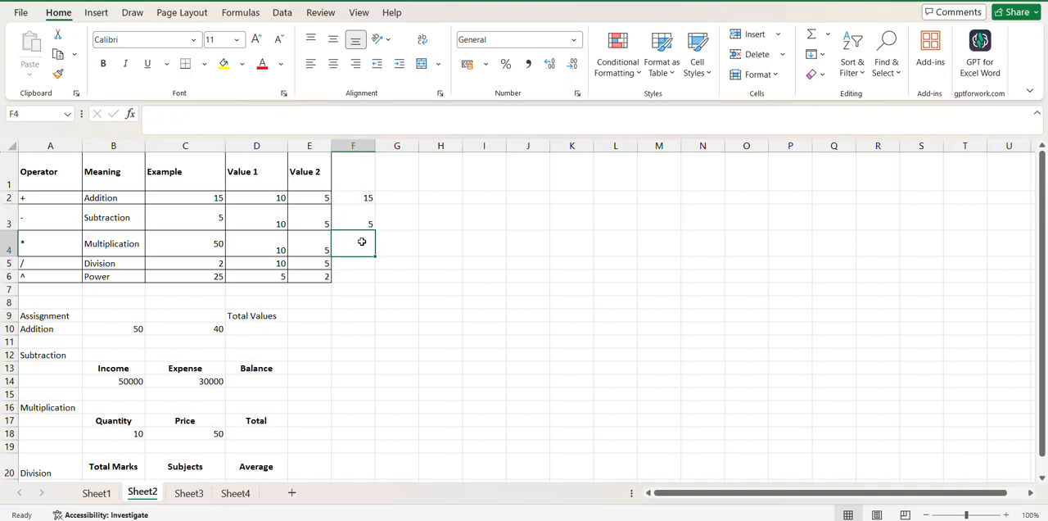
pyautogui.write('=')
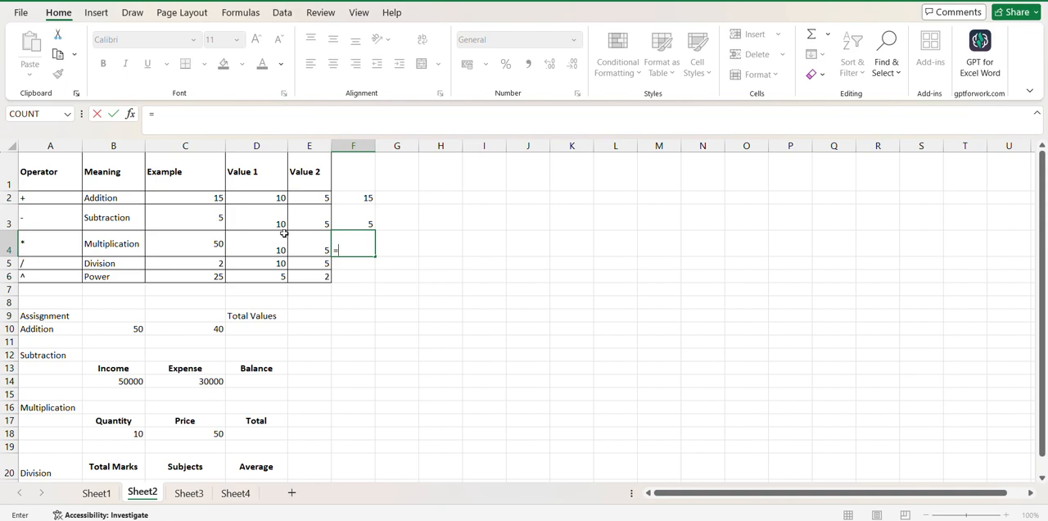
pyautogui.click(263, 251)
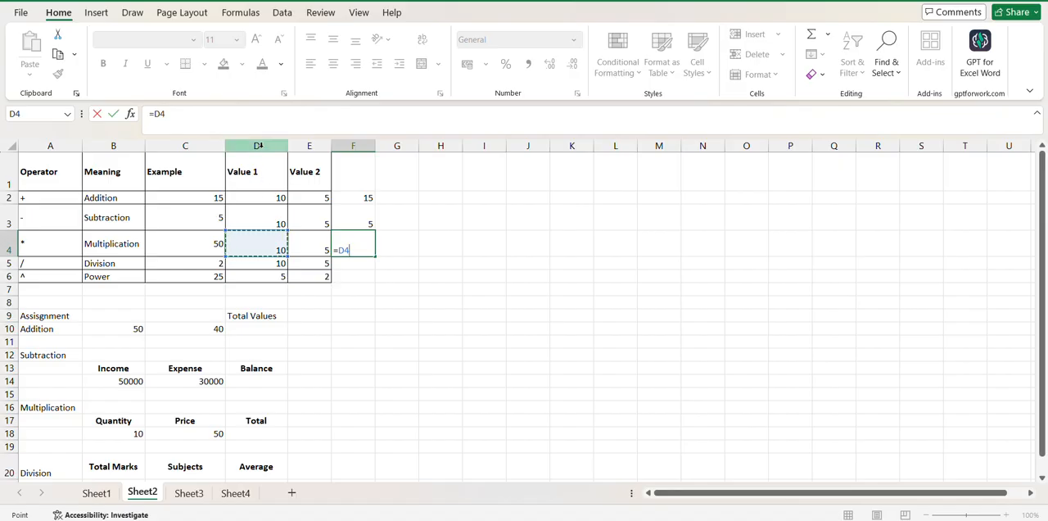
pyautogui.write('*')
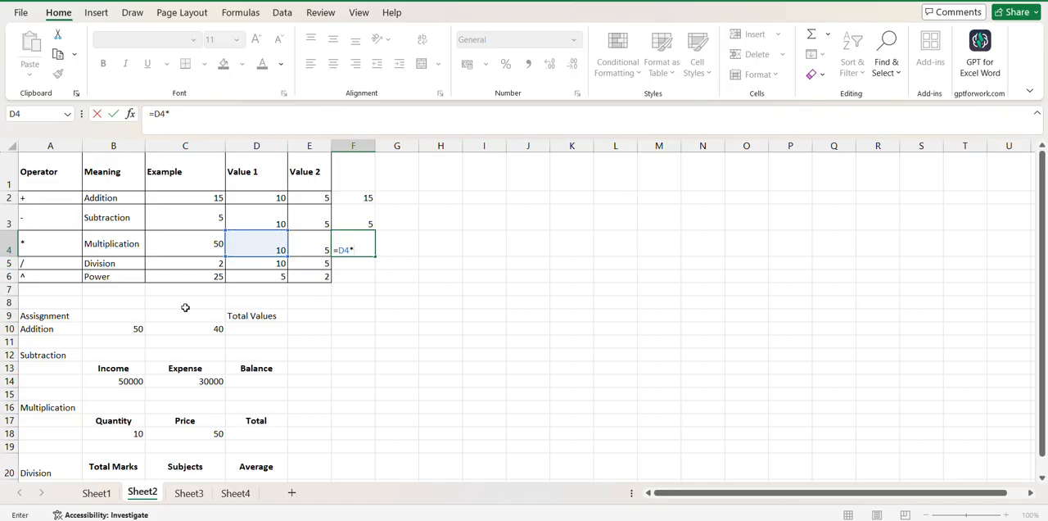
pyautogui.click(304, 238)
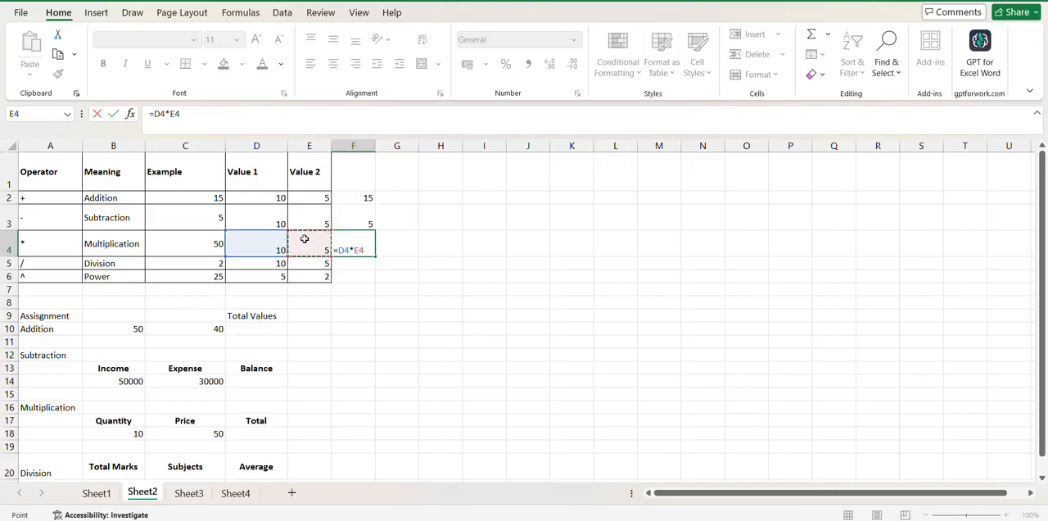
pyautogui.press('Return')
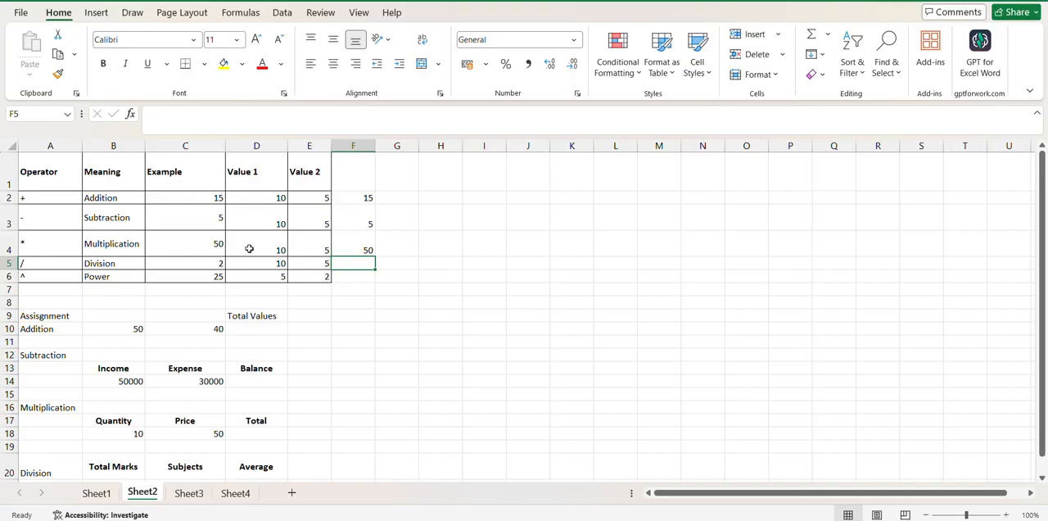
# Enter =D5/E5 in cell F5 to divide Value 1 by Value 2 in the Division row
pyautogui.doubleClick(357, 264)
pyautogui.write('=')
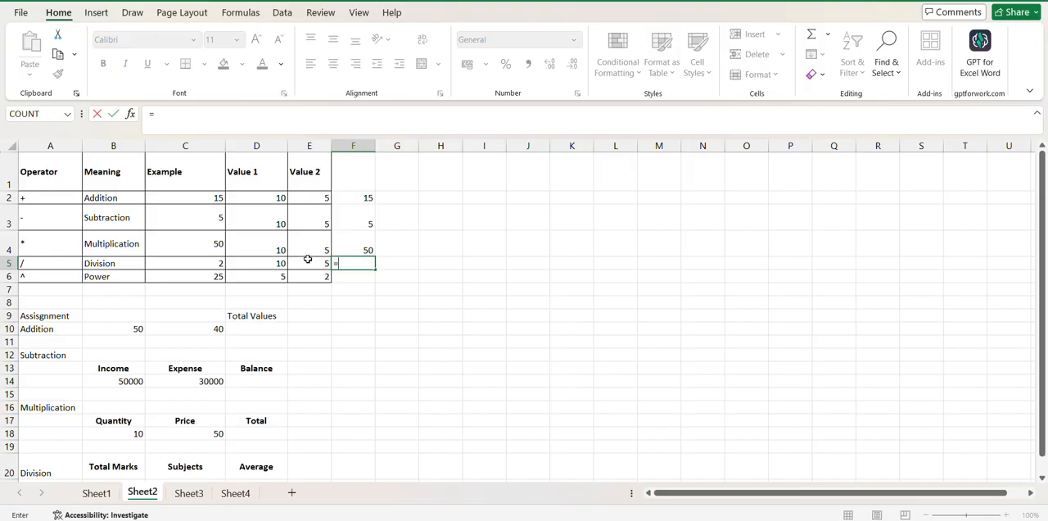
pyautogui.click(273, 262)
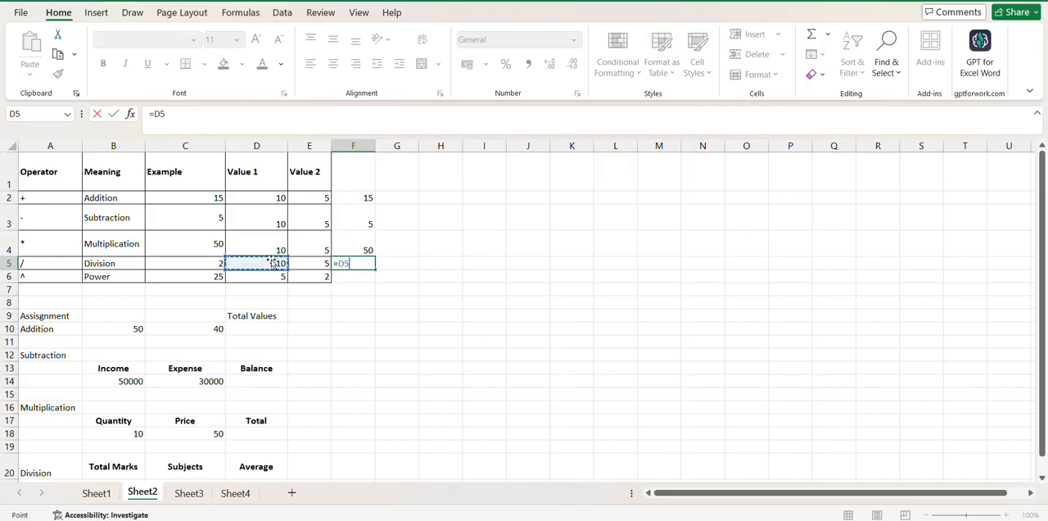
pyautogui.write('/')
pyautogui.click(321, 262)
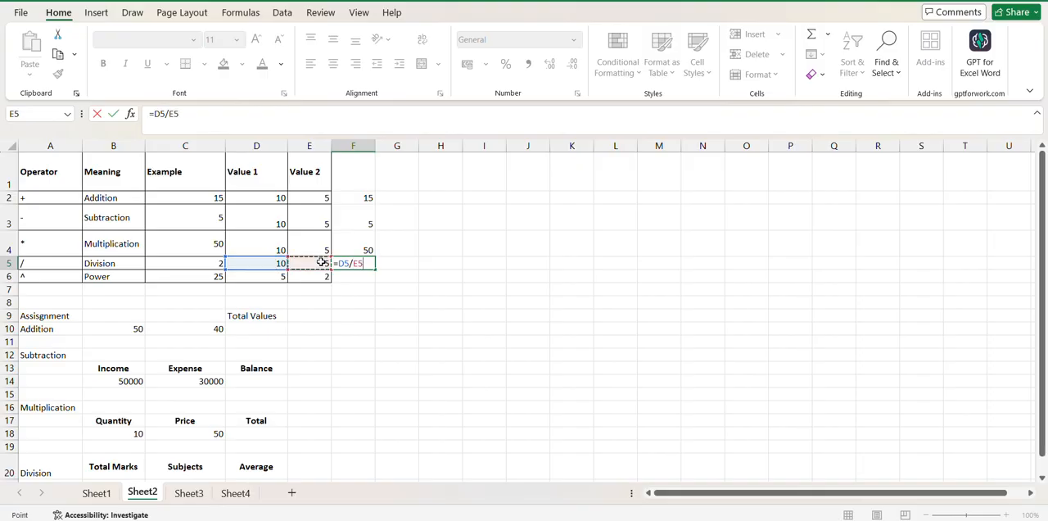
pyautogui.press('Return')
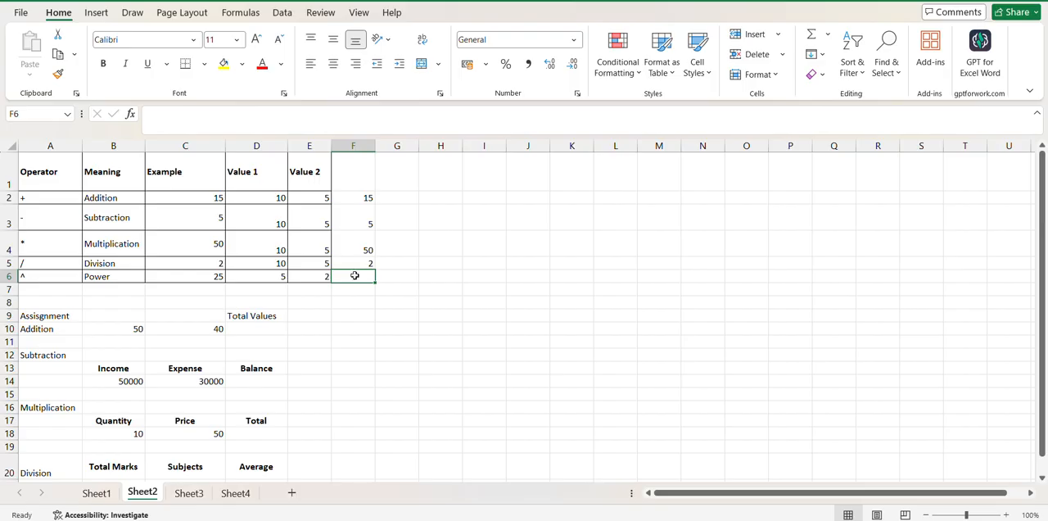
# Enter =D6^E6 in cell F6 to raise the Power row's Value 1 to Value 2, and check the stored formulas in F2 and F3
pyautogui.write('=')
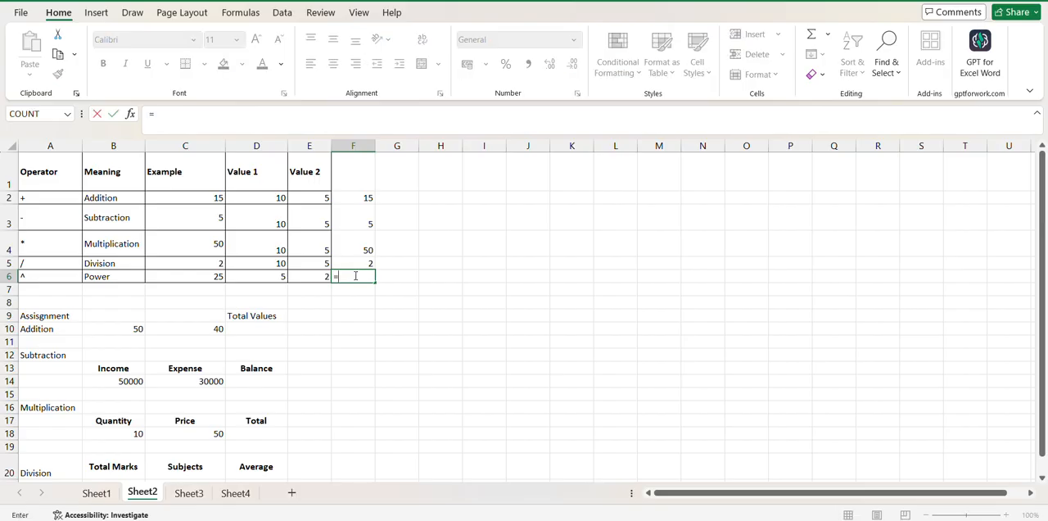
pyautogui.click(275, 276)
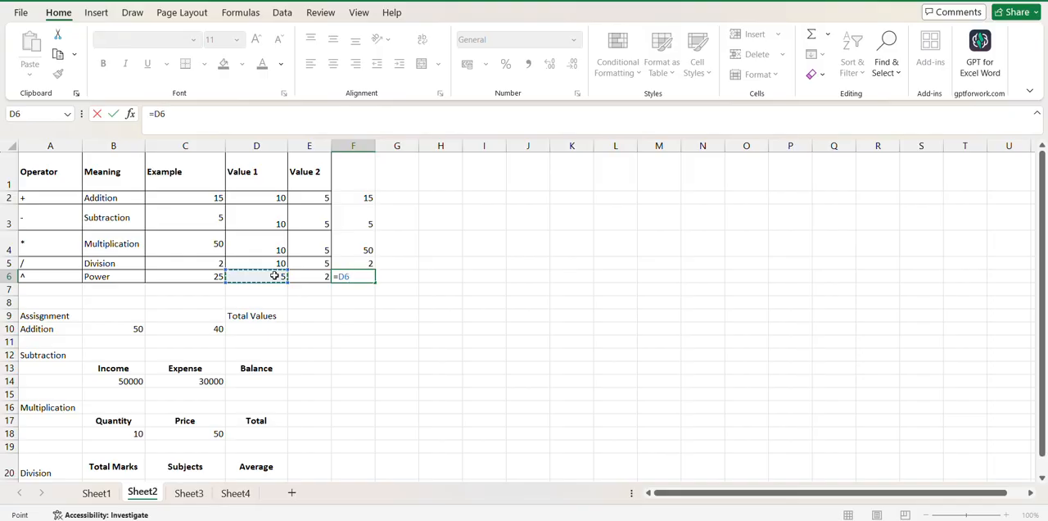
pyautogui.write('^')
pyautogui.click(309, 277)
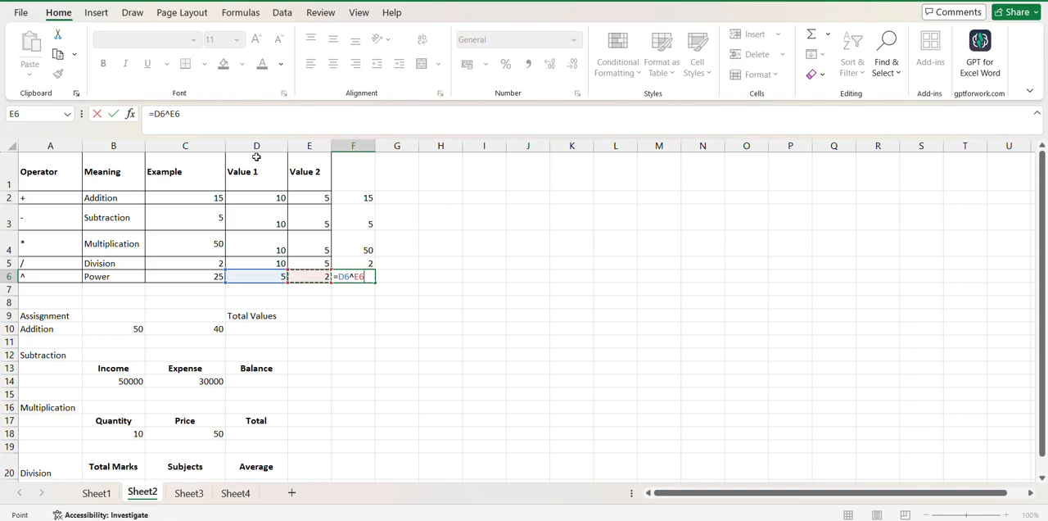
pyautogui.press('Return')
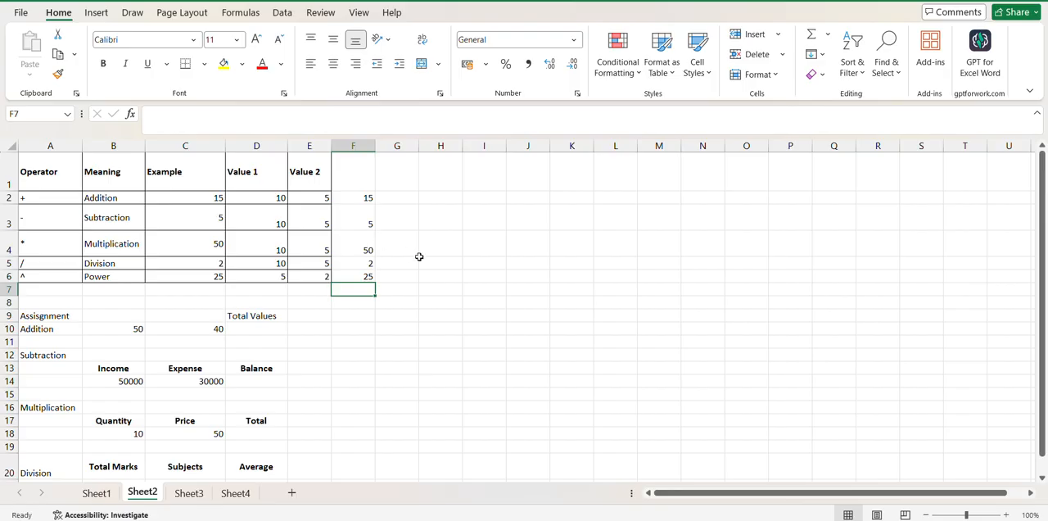
pyautogui.click(368, 199)
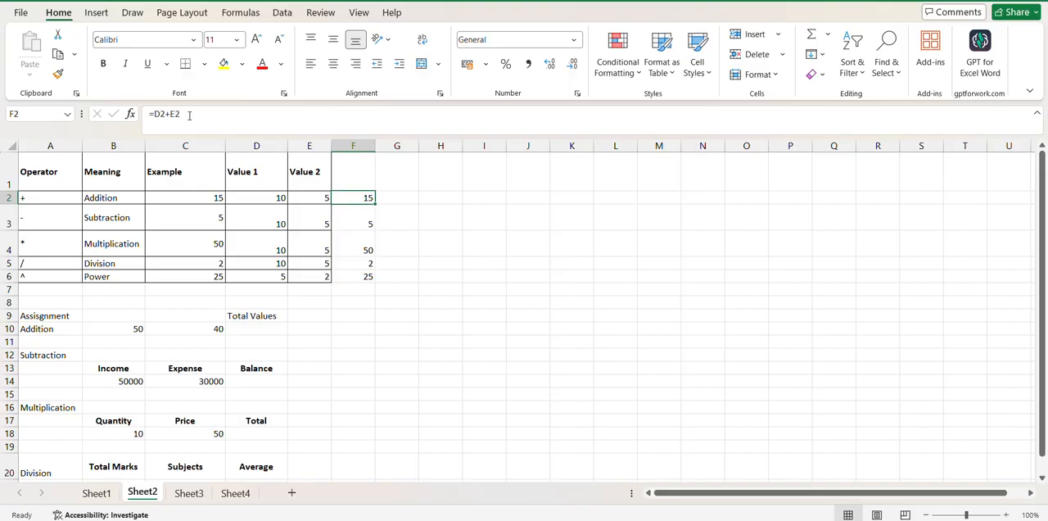
pyautogui.click(368, 222)
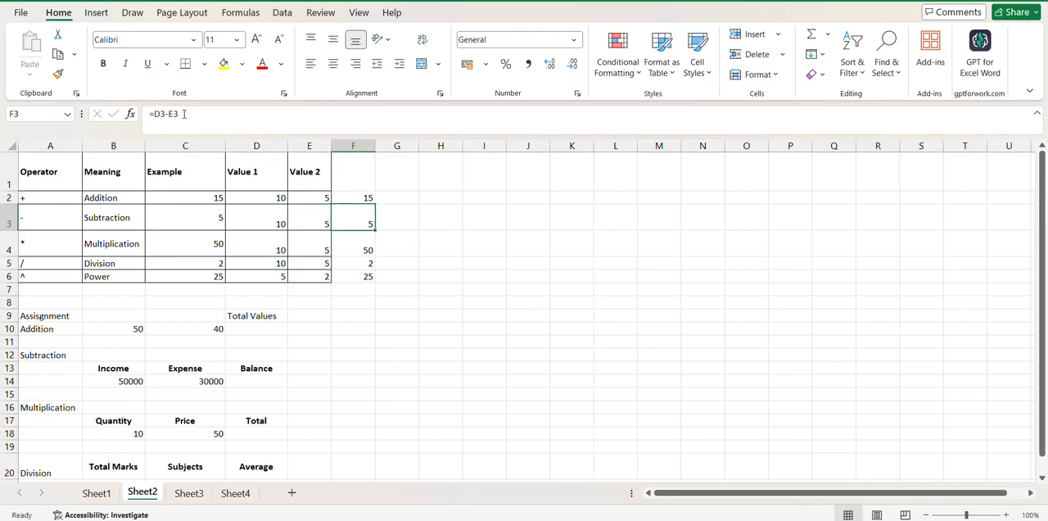
# Add the header "Formula Area" in cell F1, with bold wrapped text like the other headers and a wider column F
pyautogui.click(357, 169)
pyautogui.write('For')
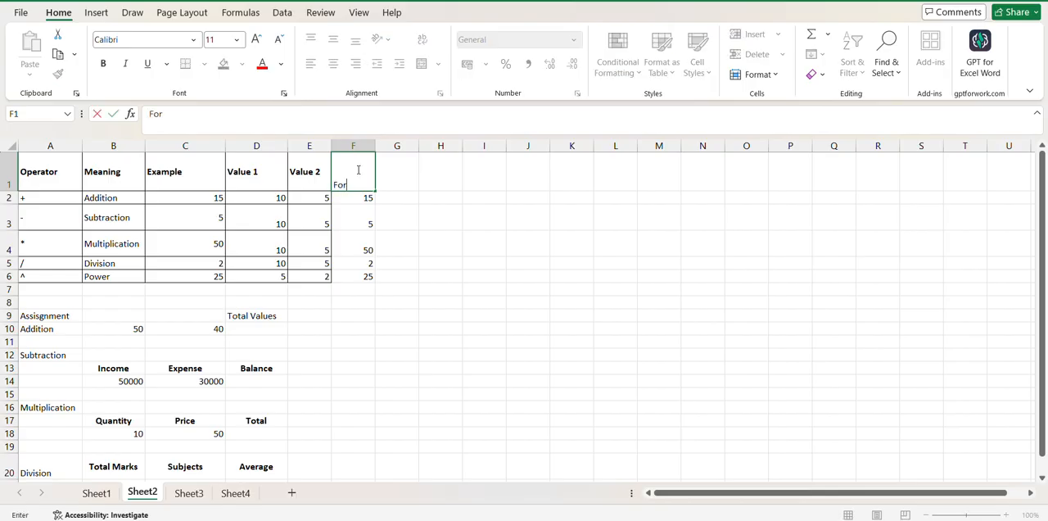
pyautogui.write('mila Area')
pyautogui.click(469, 257)
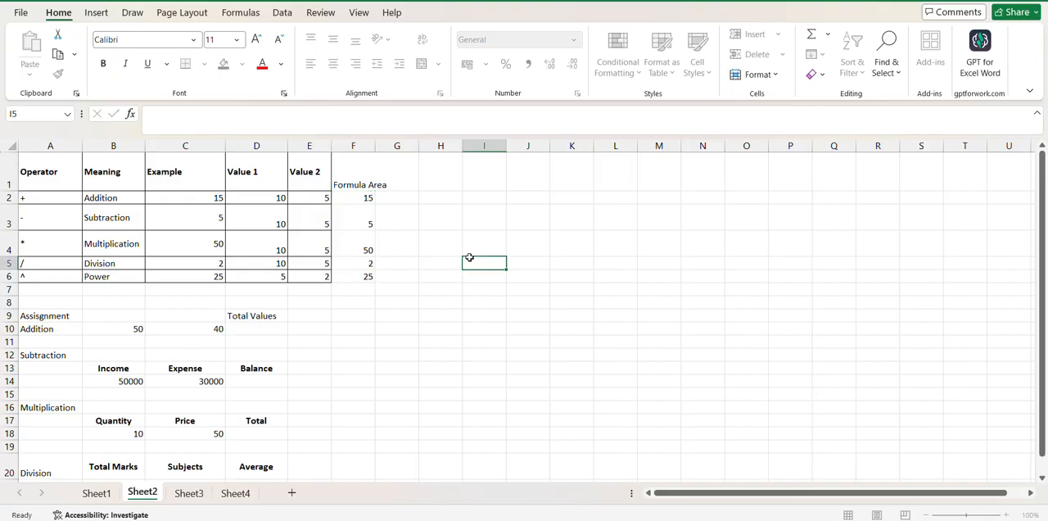
pyautogui.moveTo(374, 151); pyautogui.dragTo(371, 272)
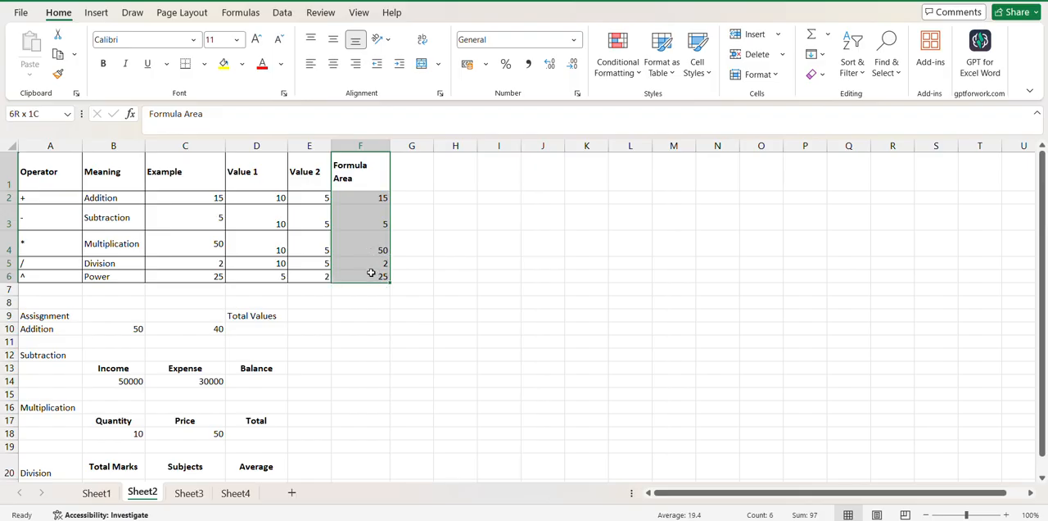
pyautogui.click(455, 275)
# Apply All Borders to the Formula Area column, F1:F6, and check the stored division formula in F5
pyautogui.click(360, 176)
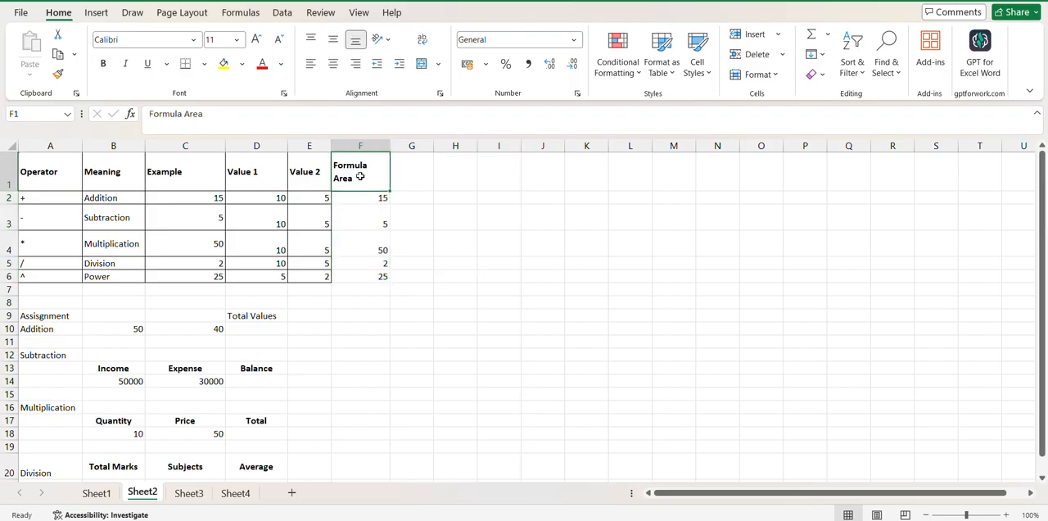
pyautogui.moveTo(359, 176); pyautogui.dragTo(363, 278)
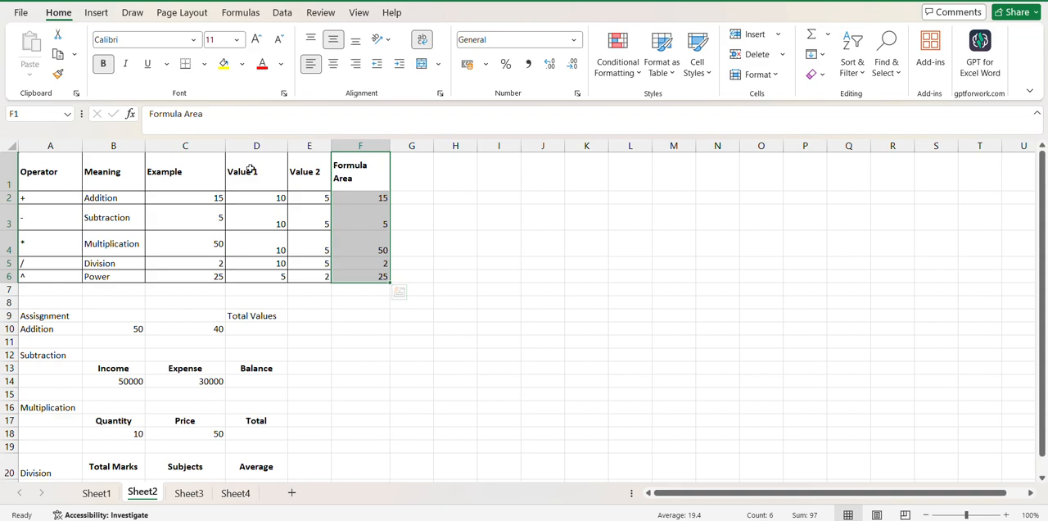
pyautogui.click(204, 64)
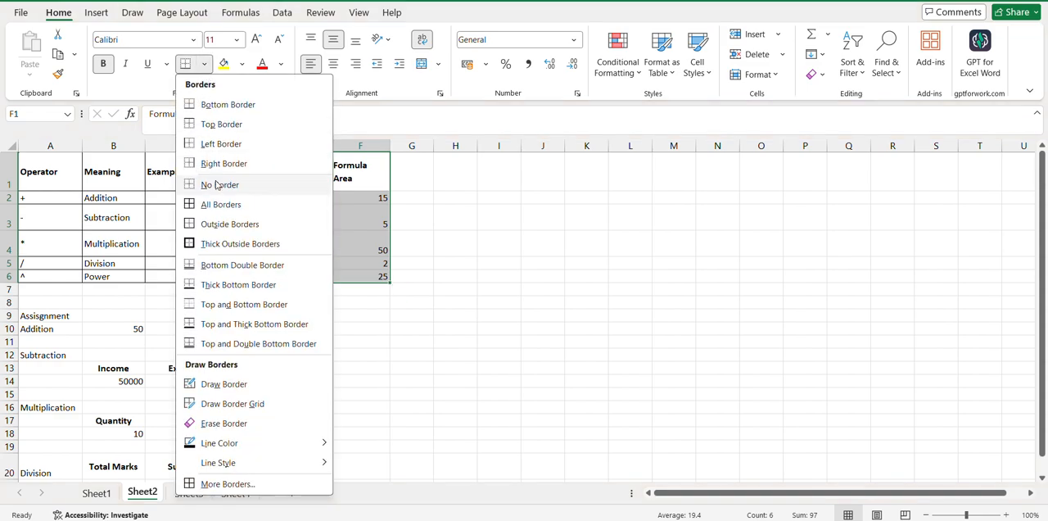
pyautogui.click(220, 203)
pyautogui.click(545, 286)
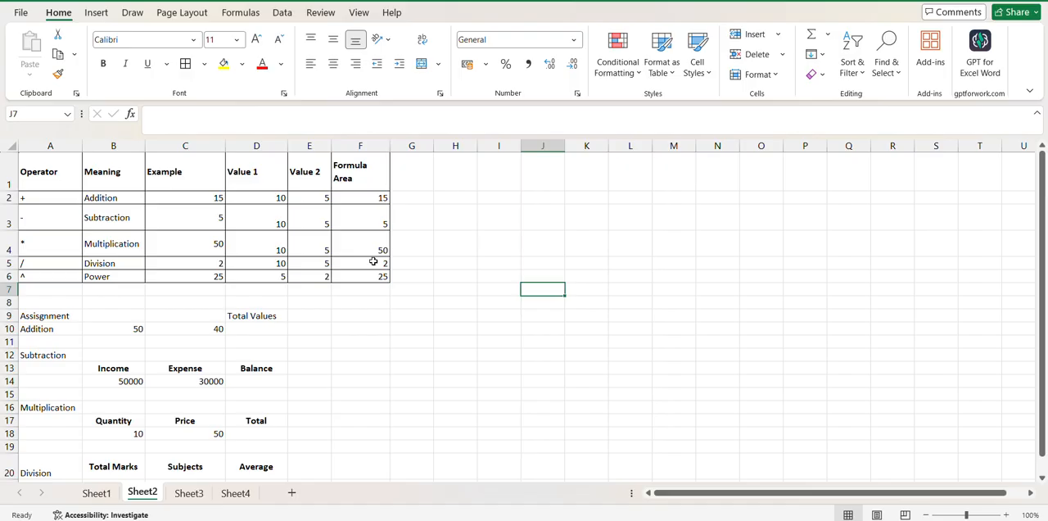
pyautogui.click(373, 261)
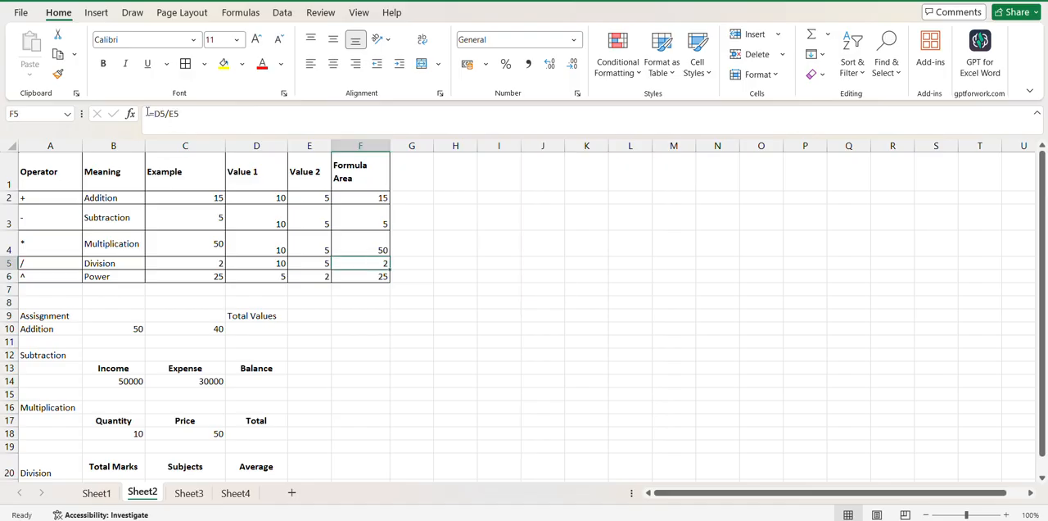
pyautogui.click(394, 445)
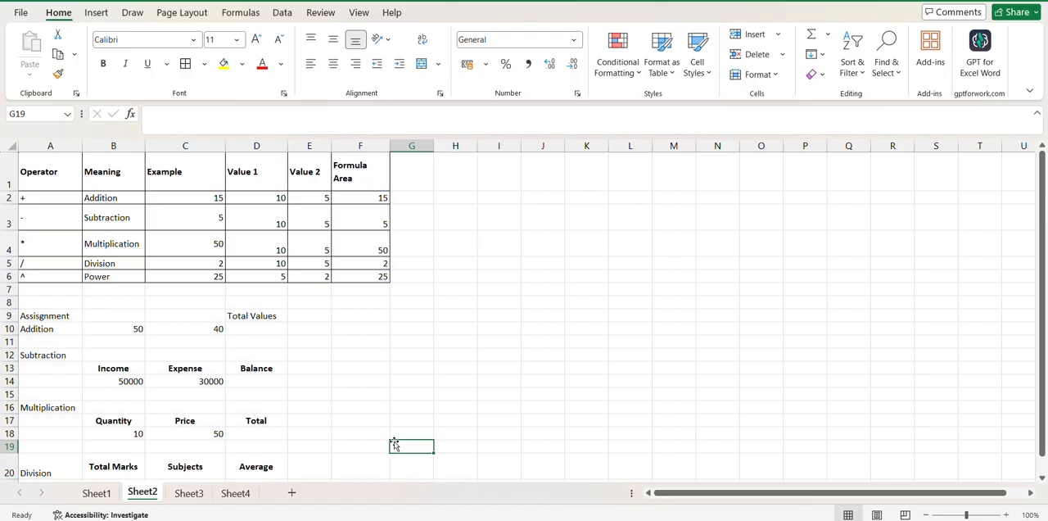
# Look through the assignment exercises below the operator table, from Addition in row 10 down to Division, and return to the sheet's first row
pyautogui.click(48, 318)
pyautogui.press('Down')
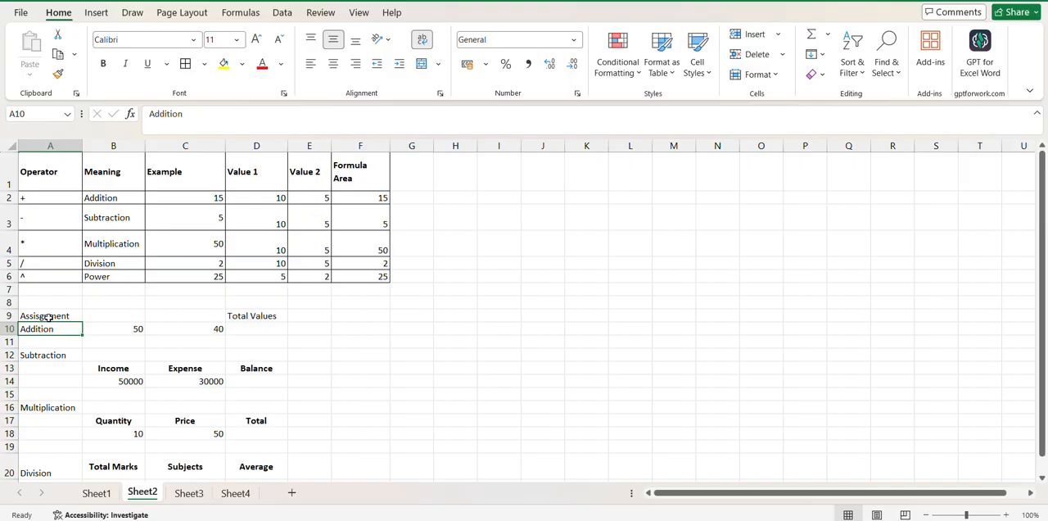
pyautogui.press('Right')
pyautogui.press('Right')
pyautogui.press('Left')
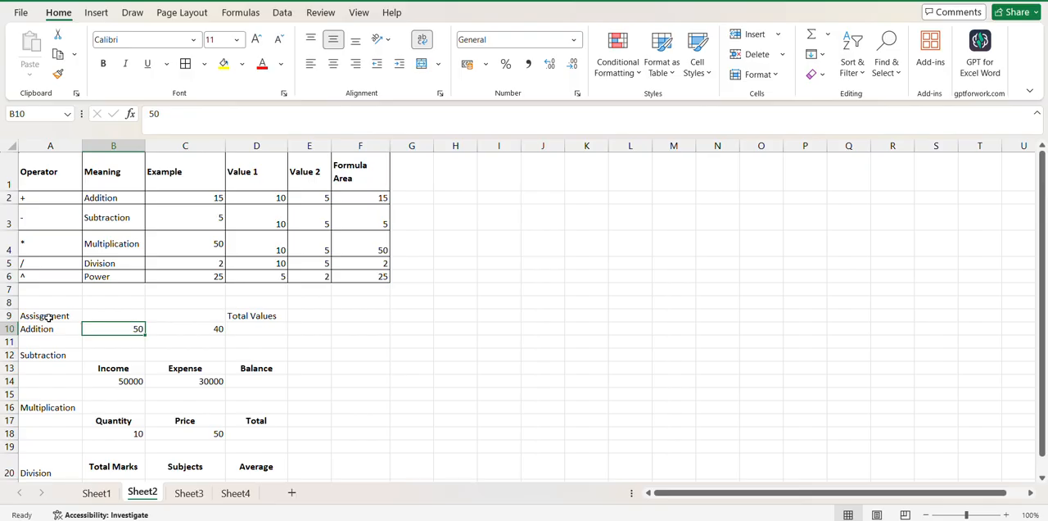
pyautogui.press('Right')
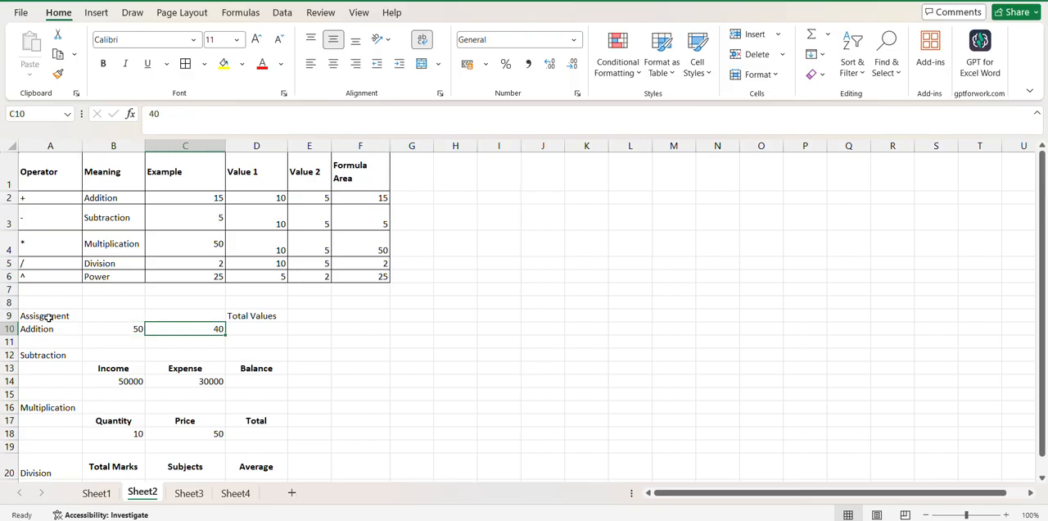
pyautogui.press('Right')
pyautogui.press('Down')
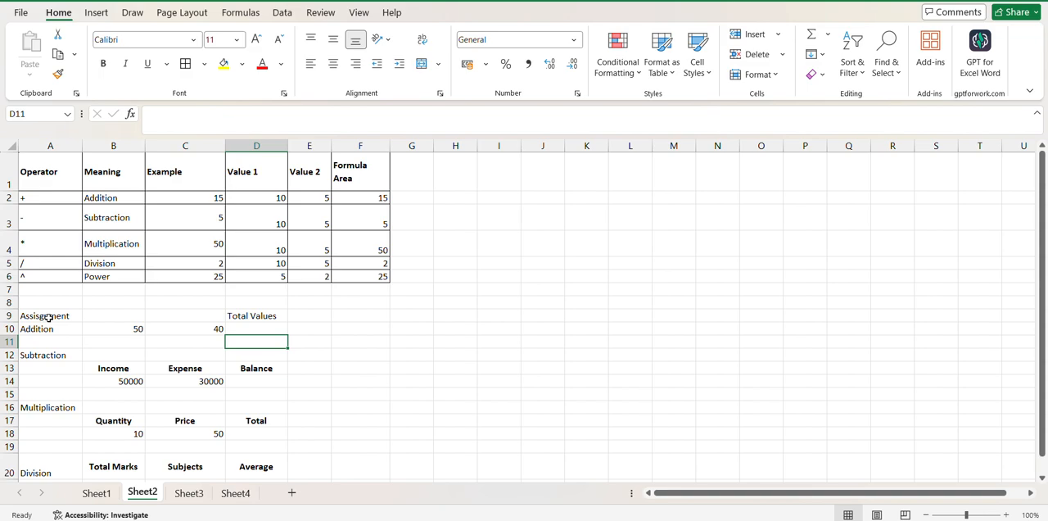
pyautogui.press('Down')
pyautogui.press('Down')
pyautogui.press('Down')
pyautogui.press('Down')
pyautogui.press('Down')
pyautogui.press('Down')
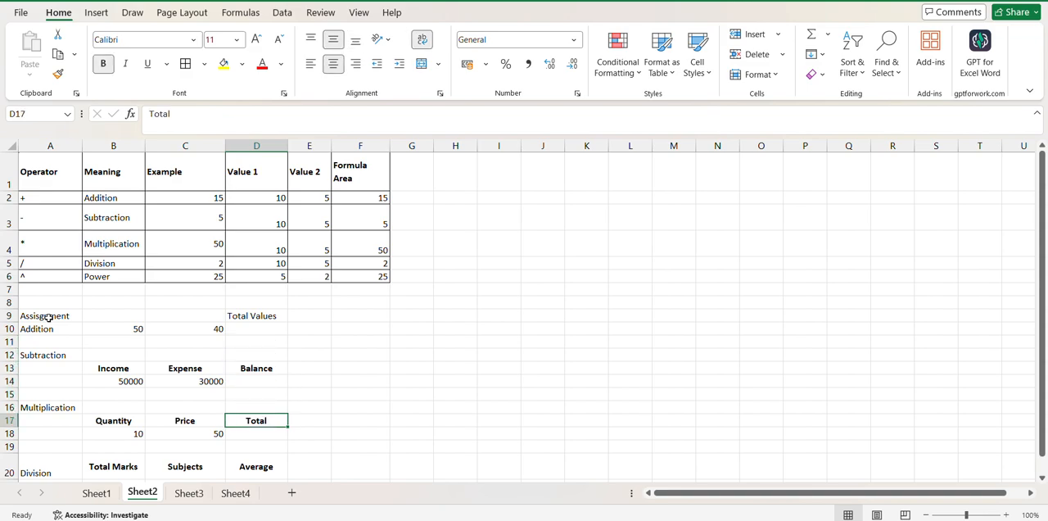
pyautogui.press('Down')
pyautogui.press('Down')
pyautogui.press('Down')
pyautogui.press('Down')
pyautogui.press('Down')
pyautogui.press('Down')
pyautogui.press('Down')
pyautogui.press('Down')
pyautogui.press('Down')
pyautogui.press('Down')
pyautogui.press('Up')
pyautogui.press('Up')
pyautogui.press('Up')
pyautogui.press('Up')
pyautogui.press('Up')
pyautogui.press('Up')
pyautogui.press('Up')
pyautogui.press('Up')
pyautogui.press('Up')
pyautogui.press('Up')
pyautogui.press('Up')
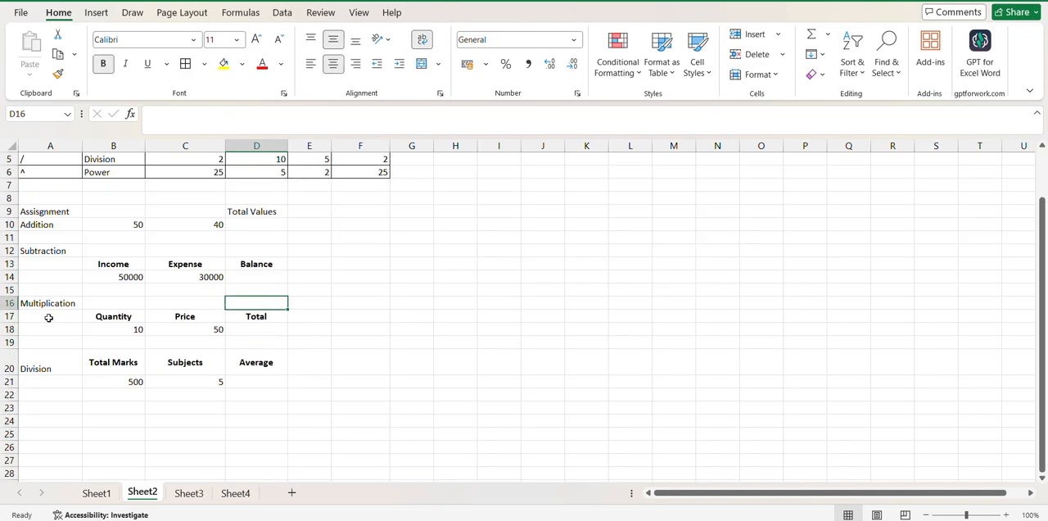
pyautogui.press('Up')
pyautogui.press('Up')
pyautogui.press('Up')
pyautogui.press('Up')
pyautogui.press('Up')
pyautogui.press('Up')
pyautogui.press('Up')
pyautogui.press('Up')
pyautogui.press('Up')
pyautogui.press('Up')
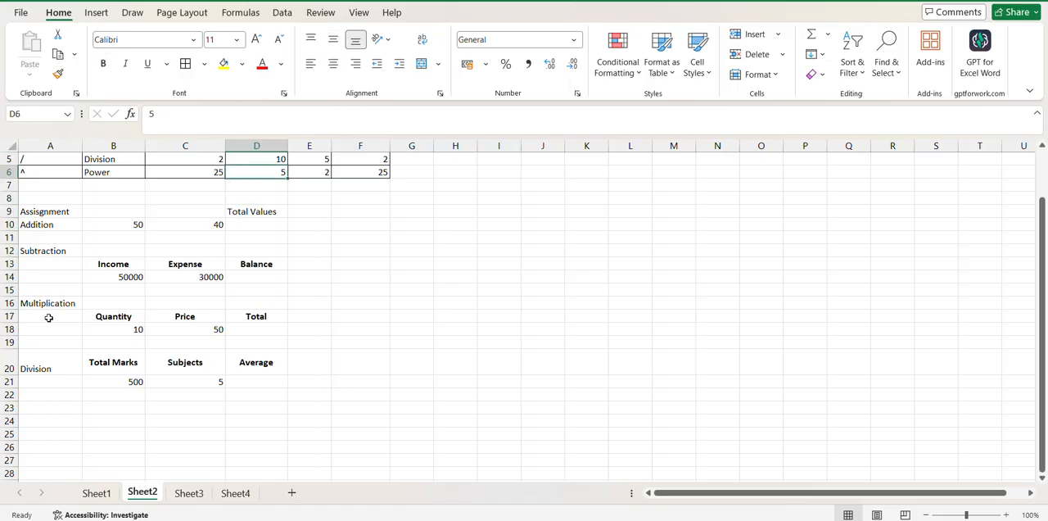
pyautogui.press('Up')
pyautogui.press('Up')
pyautogui.press('Up')
pyautogui.press('Up')
pyautogui.press('Up')
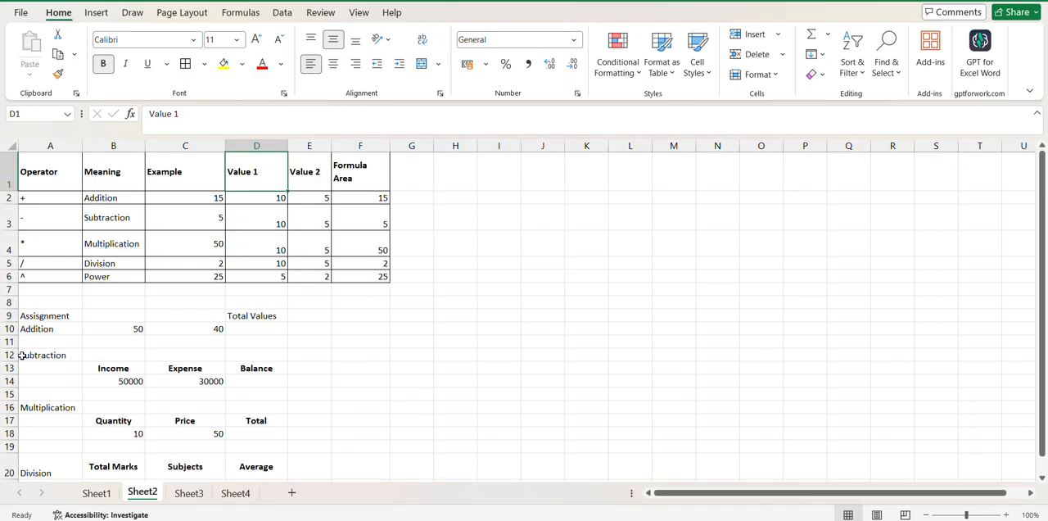
# Examine the Addition assignment's cell references: the two inputs B10 and C10, and the result cell D10 under Total Values
pyautogui.click(133, 329)
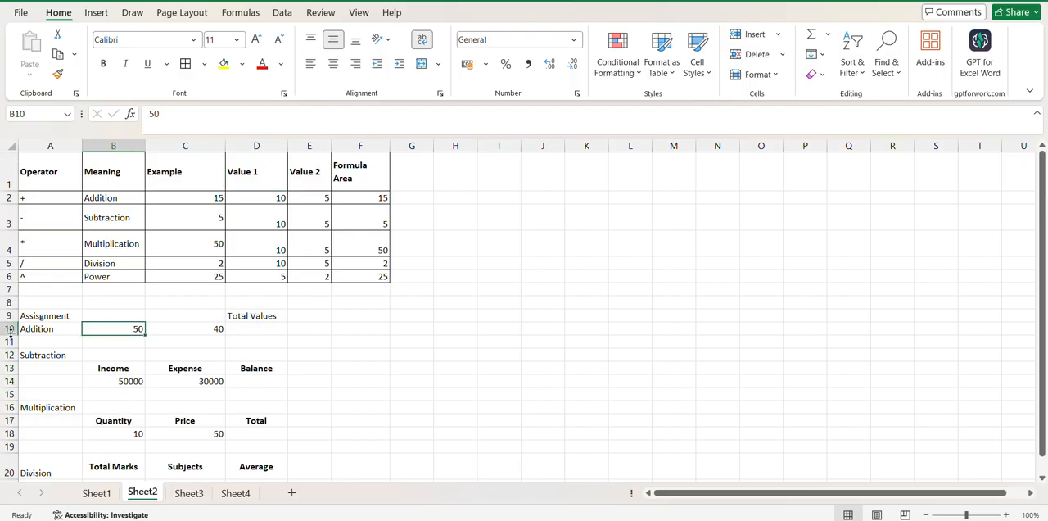
pyautogui.click(208, 329)
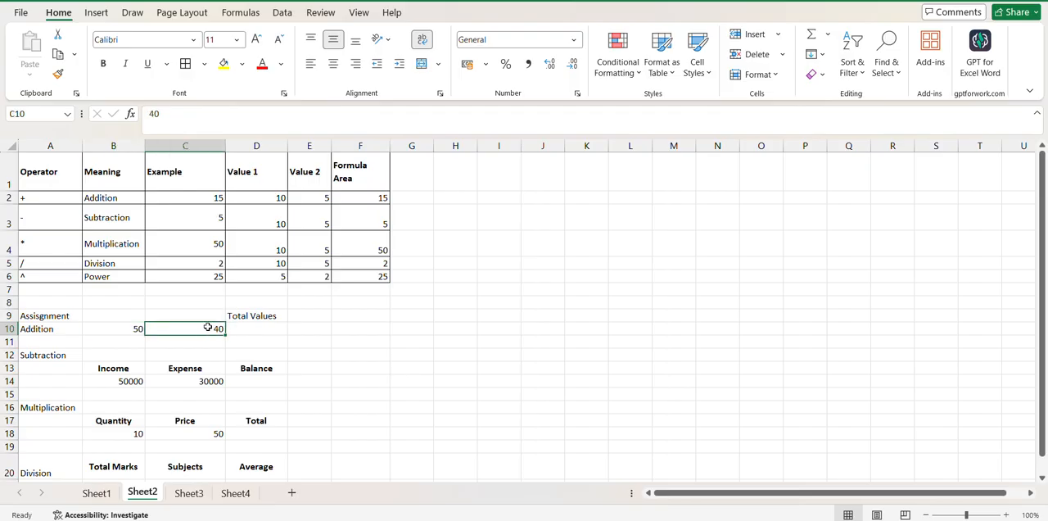
pyautogui.click(206, 143)
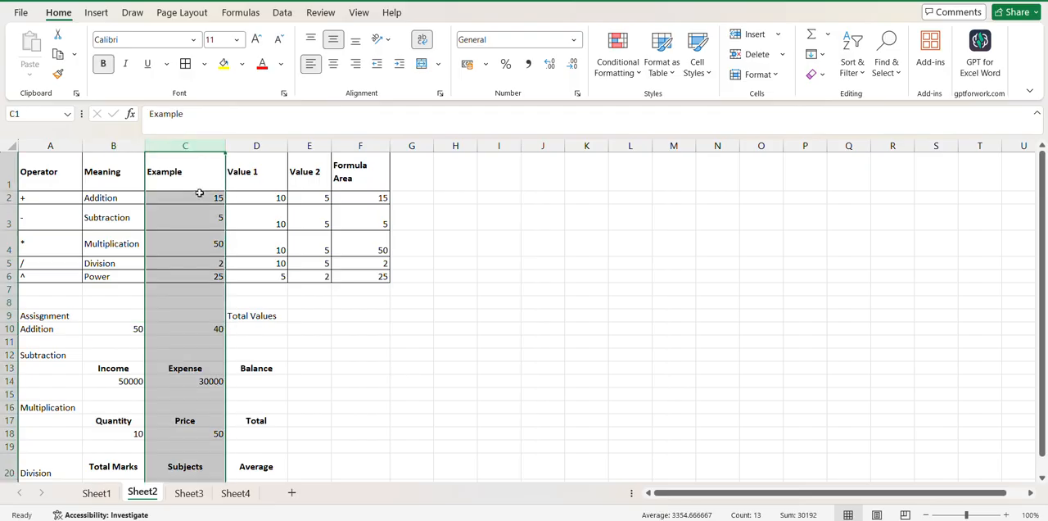
pyautogui.click(196, 331)
pyautogui.click(239, 334)
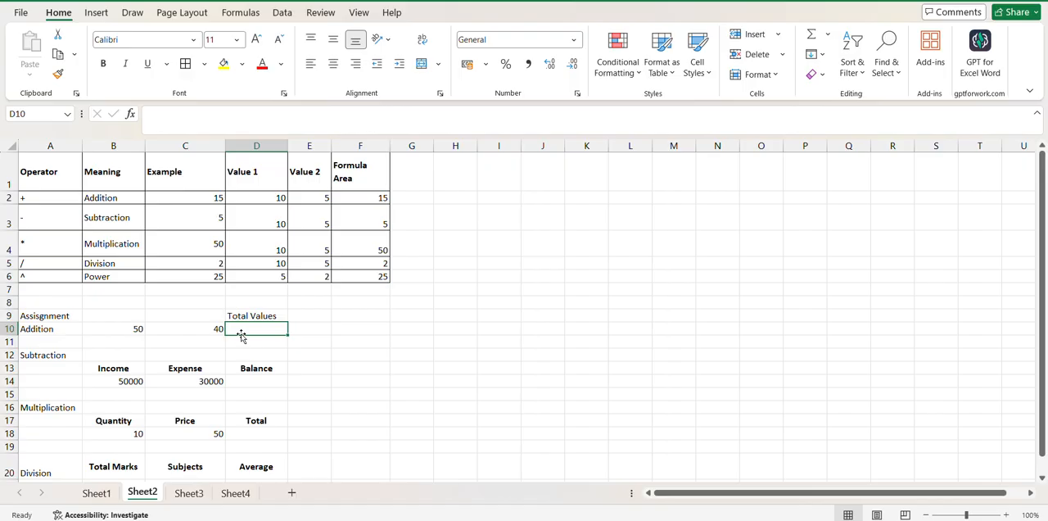
# Examine the Subtraction assignment's cell references: Income in B14, Expense in C14 and the Balance cell D14
pyautogui.click(133, 381)
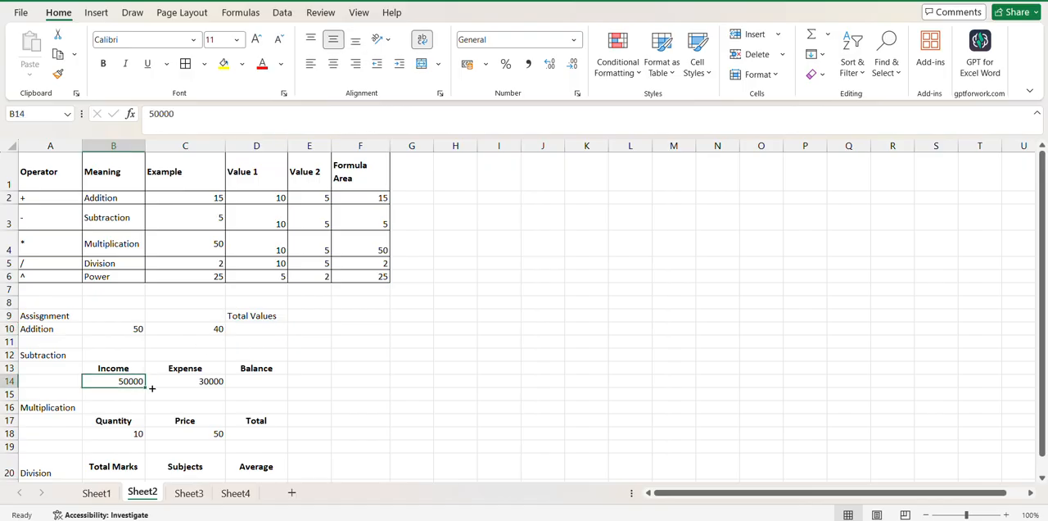
pyautogui.click(207, 382)
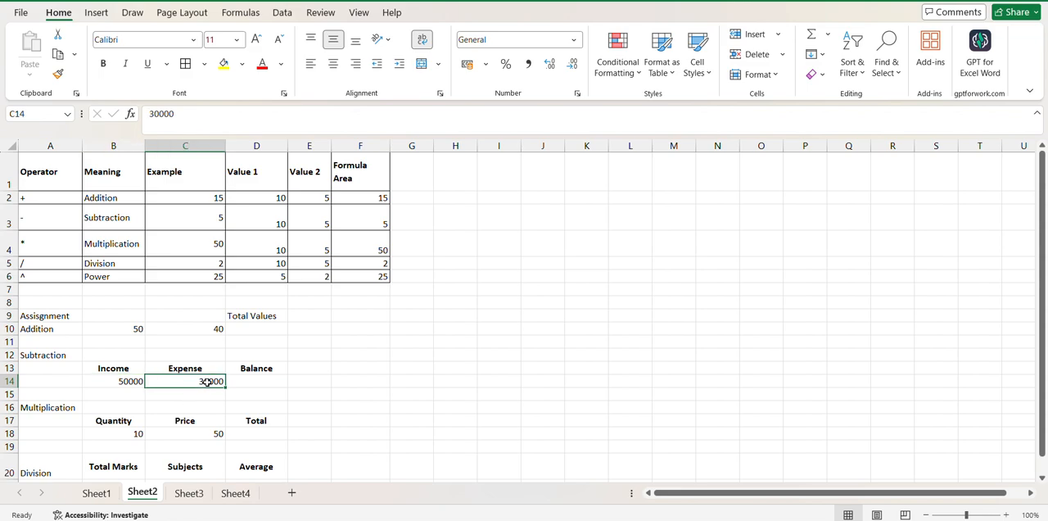
pyautogui.click(119, 383)
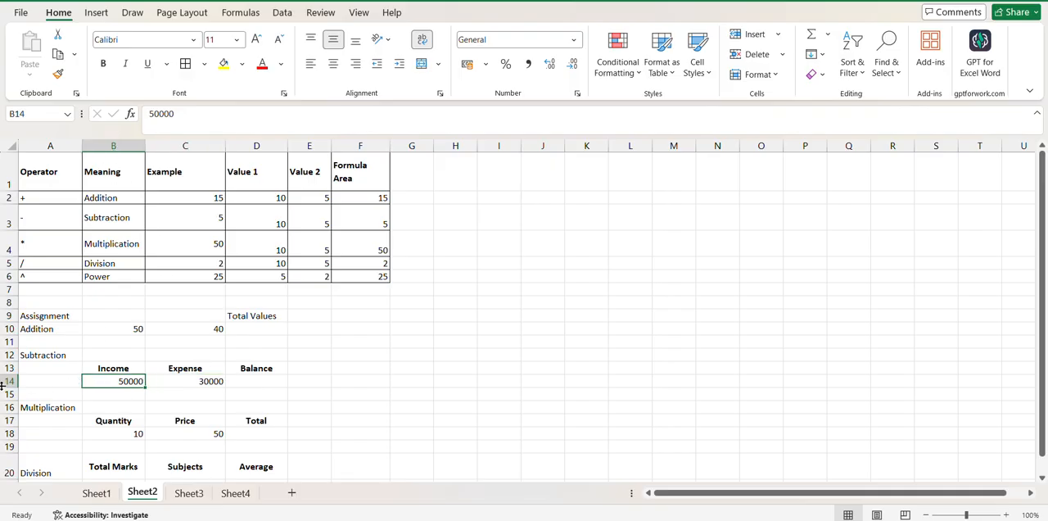
pyautogui.click(205, 381)
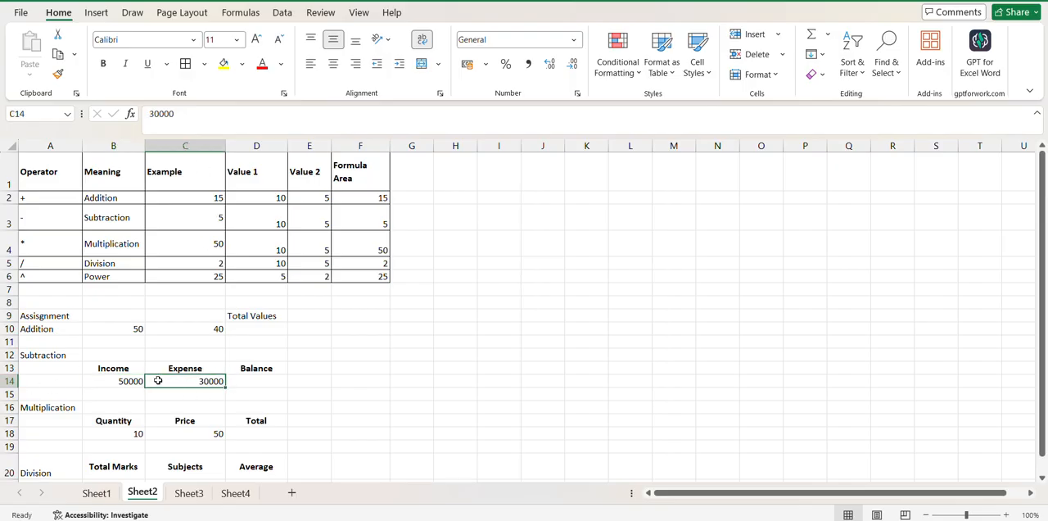
pyautogui.click(270, 391)
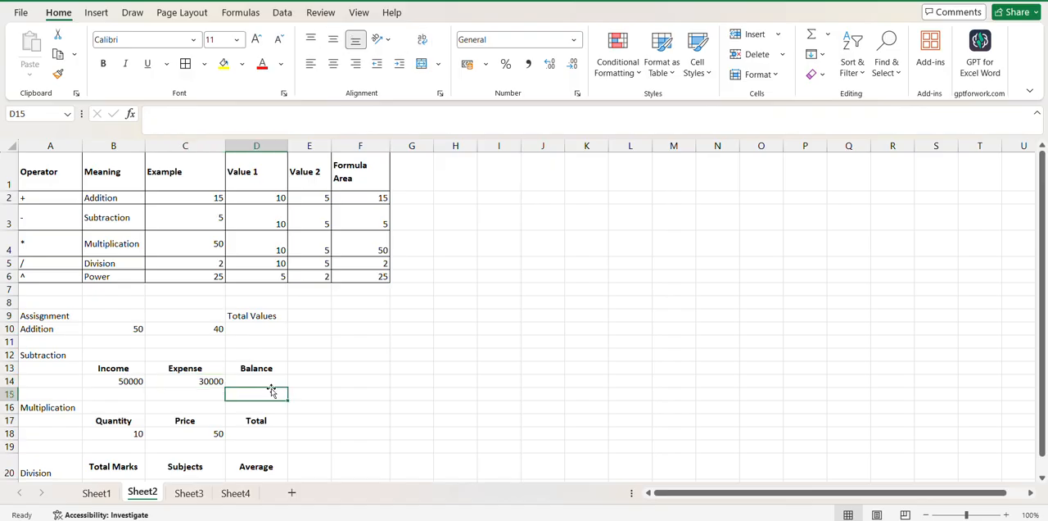
pyautogui.click(261, 381)
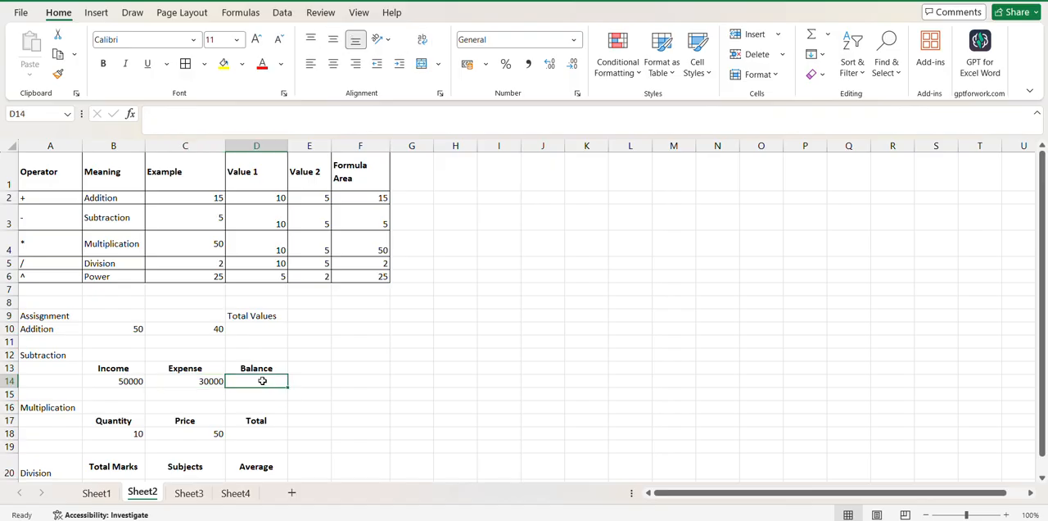
# Examine the Multiplication assignment's cell references: Quantity in B18, Price in C18 and the Total cell D18
pyautogui.click(120, 442)
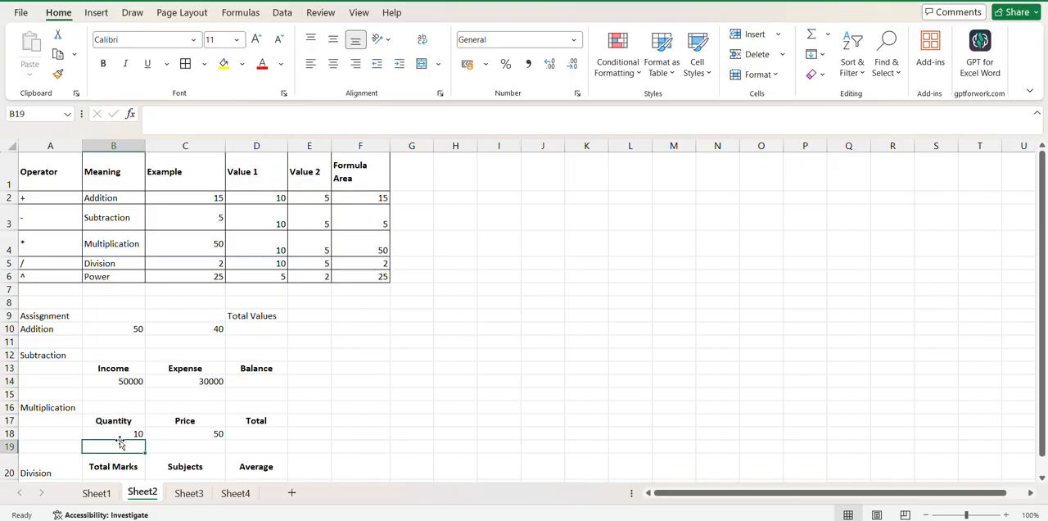
pyautogui.click(120, 433)
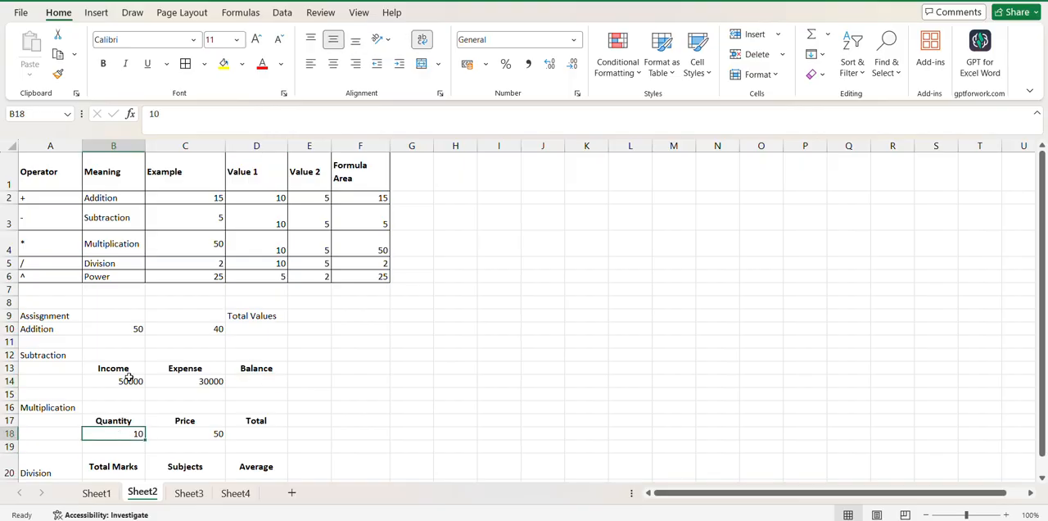
pyautogui.click(203, 434)
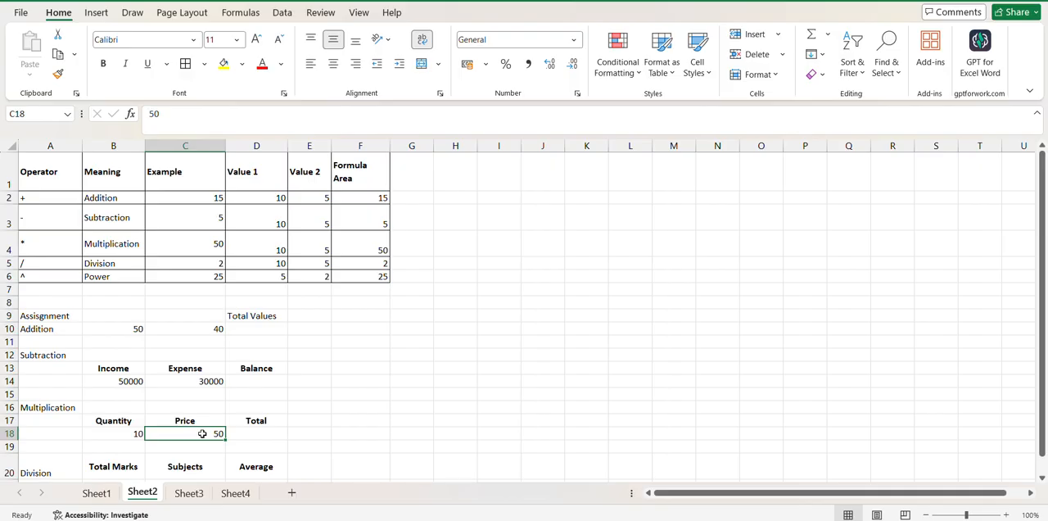
pyautogui.click(138, 434)
pyautogui.click(190, 445)
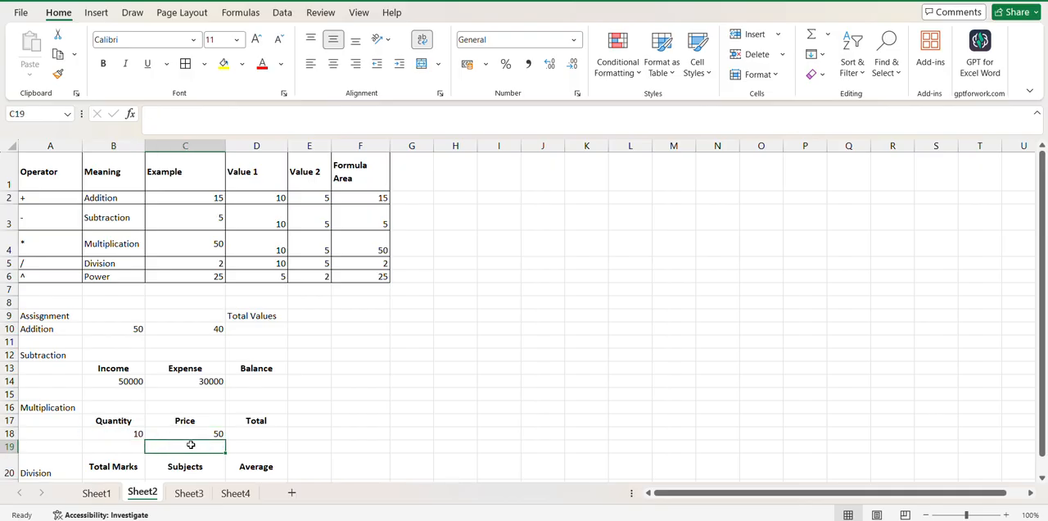
pyautogui.moveTo(201, 435); pyautogui.dragTo(253, 442)
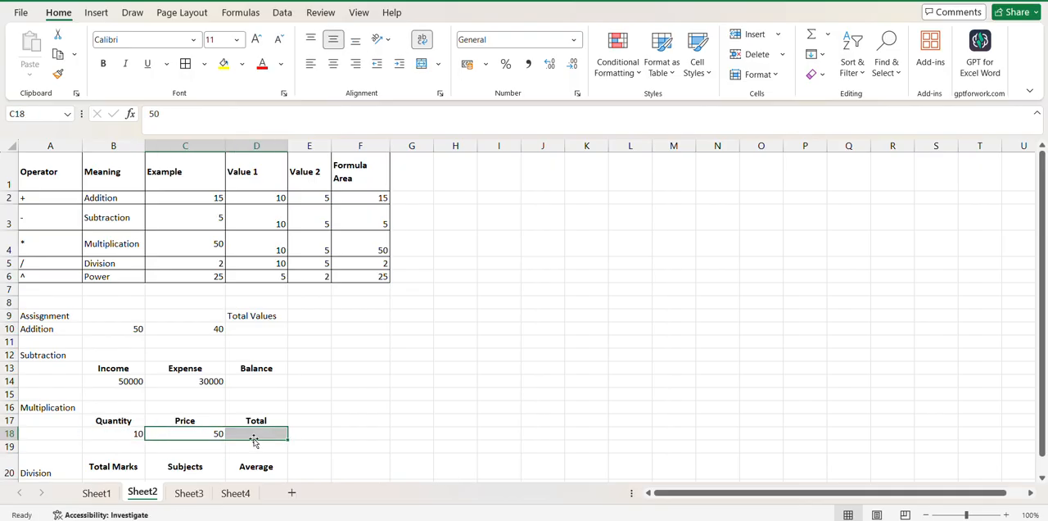
pyautogui.click(137, 444)
pyautogui.click(136, 434)
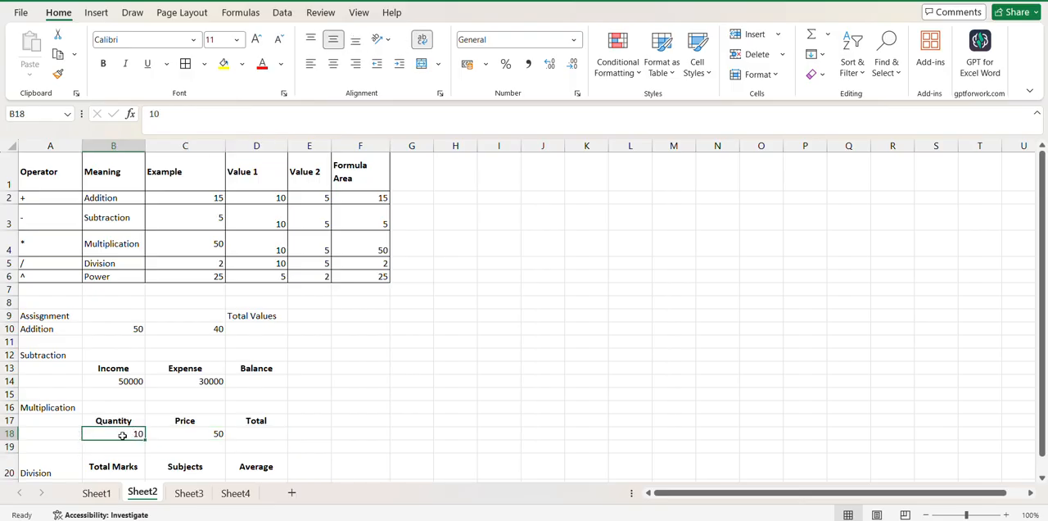
pyautogui.click(173, 434)
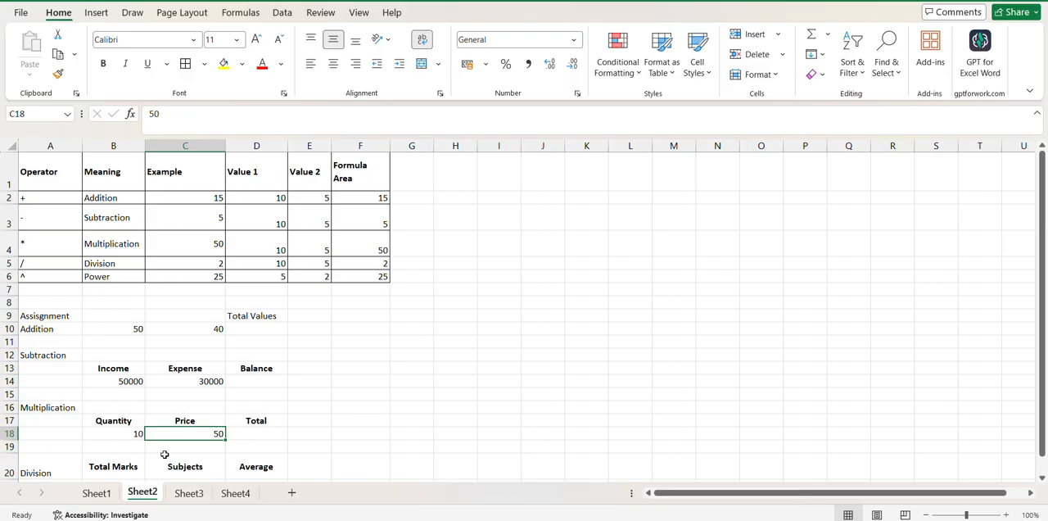
# Examine the Division assignment's cell references: Total Marks in B21, Subjects in C21 and the Average cell D21
pyautogui.press('Down')
pyautogui.press('Down')
pyautogui.press('Down')
pyautogui.press('Down')
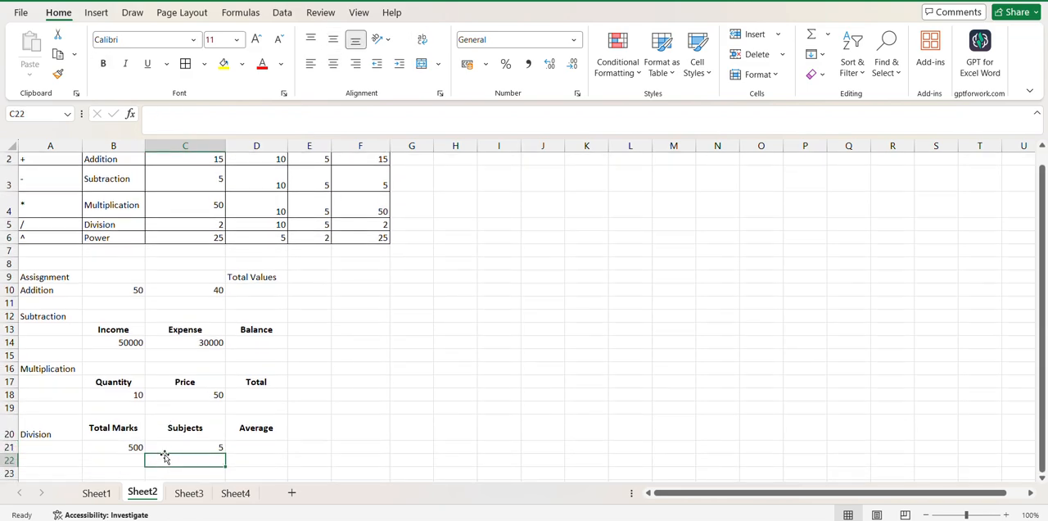
pyautogui.click(140, 459)
pyautogui.click(135, 445)
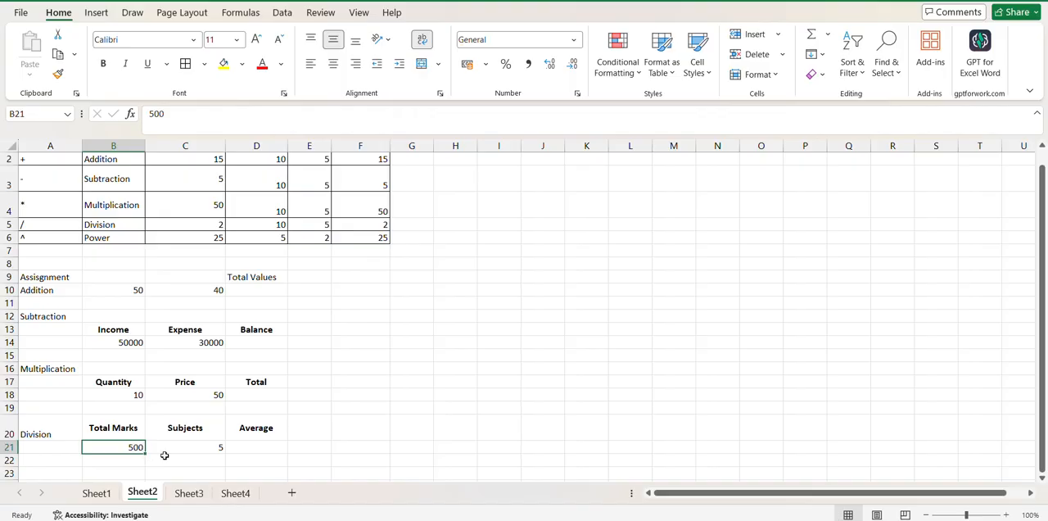
pyautogui.click(190, 450)
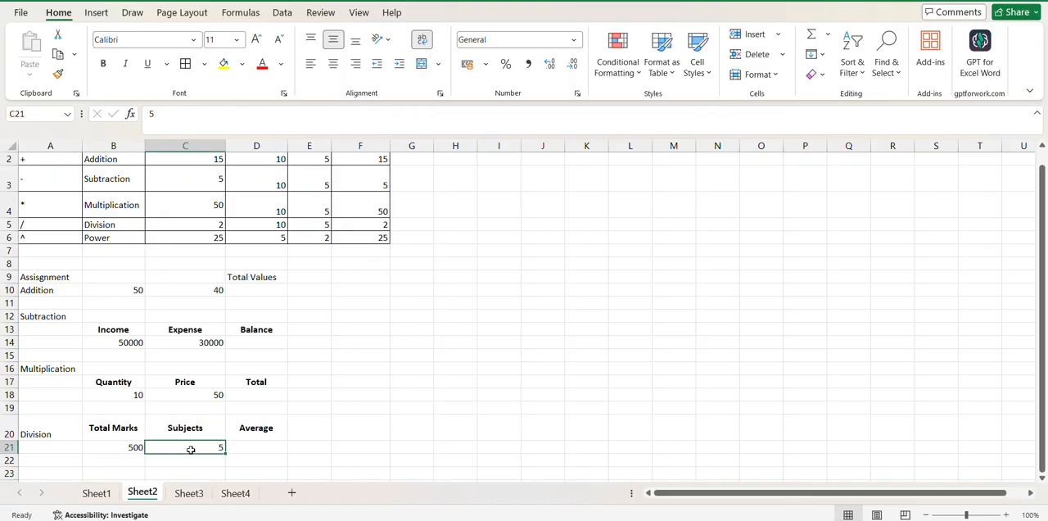
pyautogui.click(258, 449)
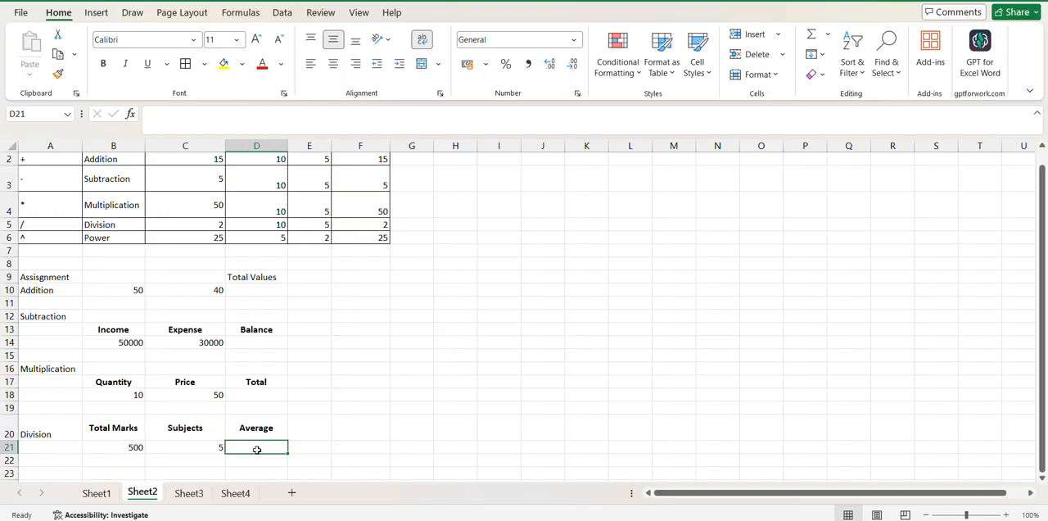
pyautogui.click(121, 442)
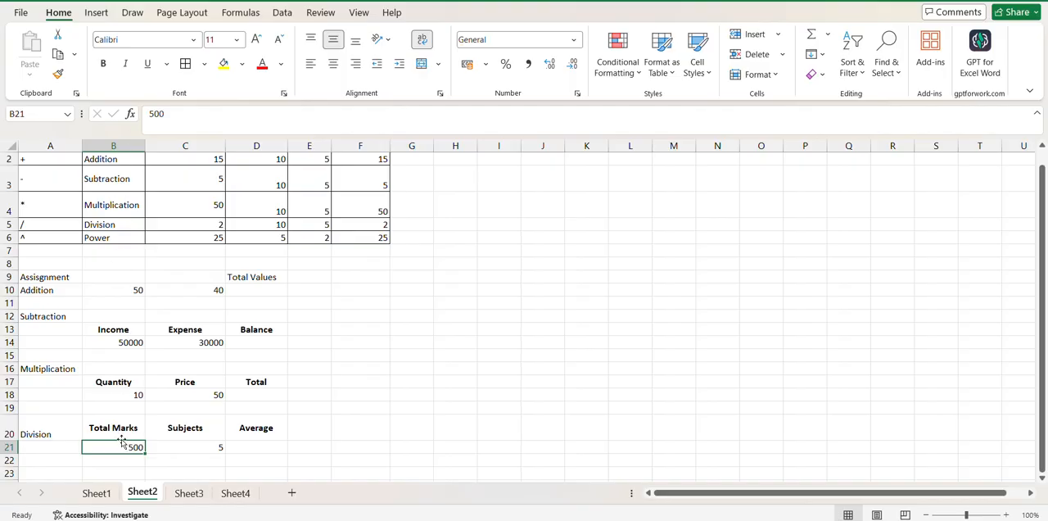
pyautogui.click(211, 148)
pyautogui.click(204, 443)
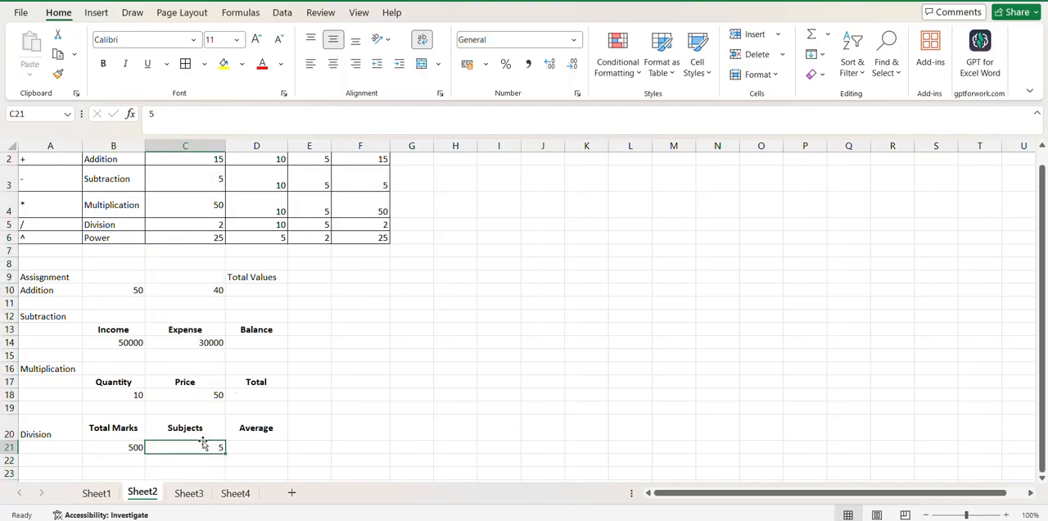
pyautogui.click(254, 447)
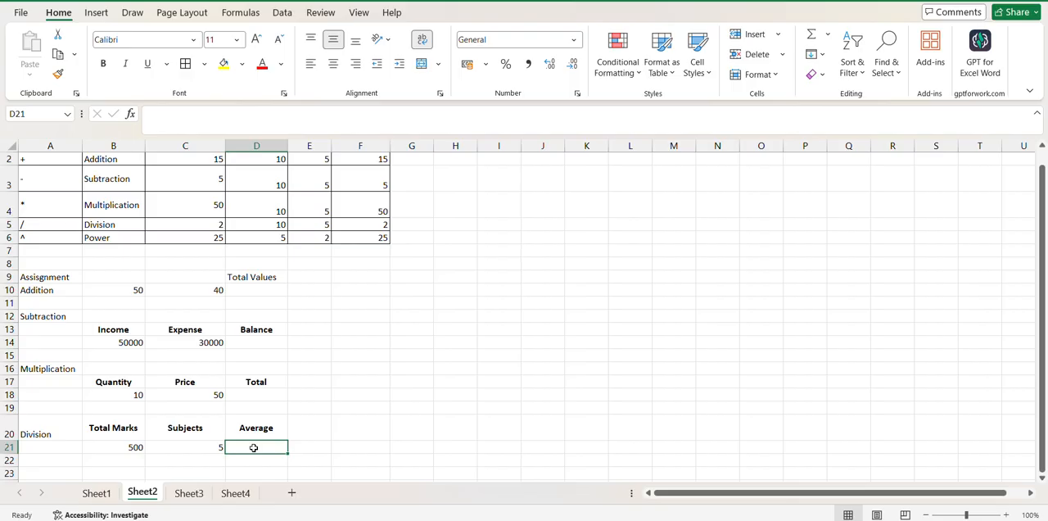